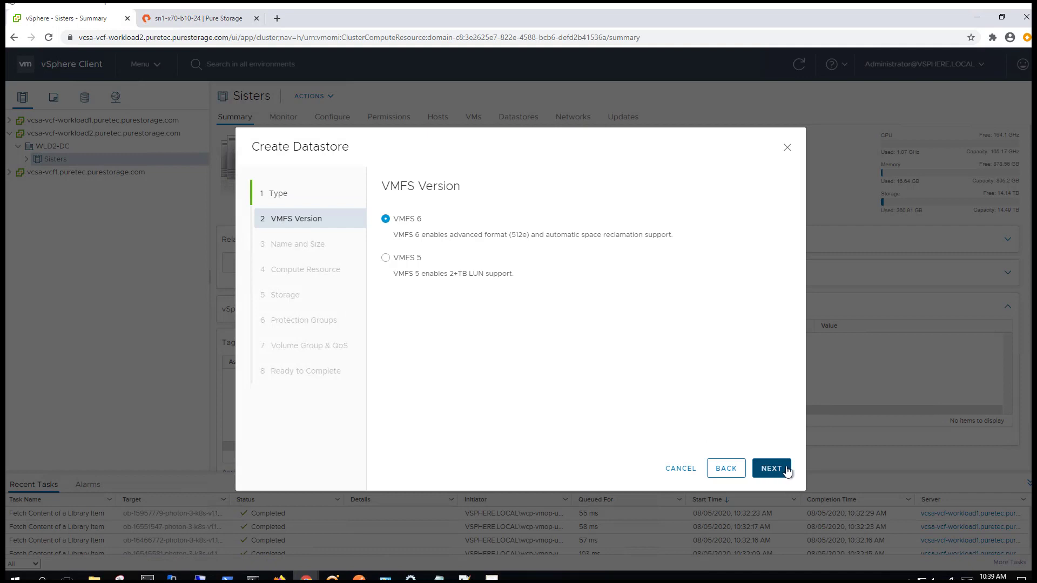
Keep VMFS 6 as the datastore version and advance to the Name and Size step
click(779, 469)
Name the datastore plugin-demo with a size of 10 TB
click(547, 230)
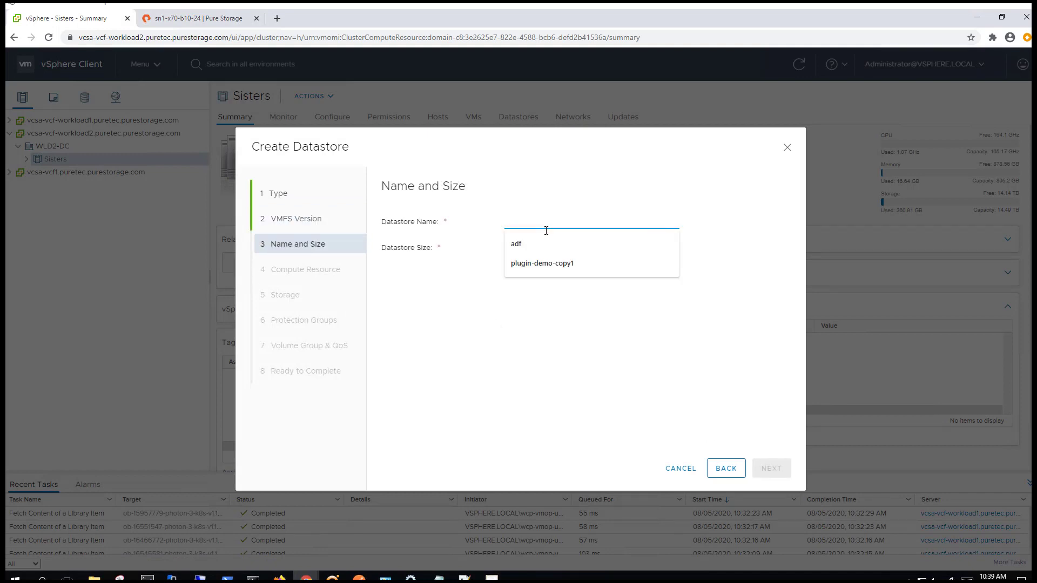
text(plugin-demo)
key(Tab)
text(10)
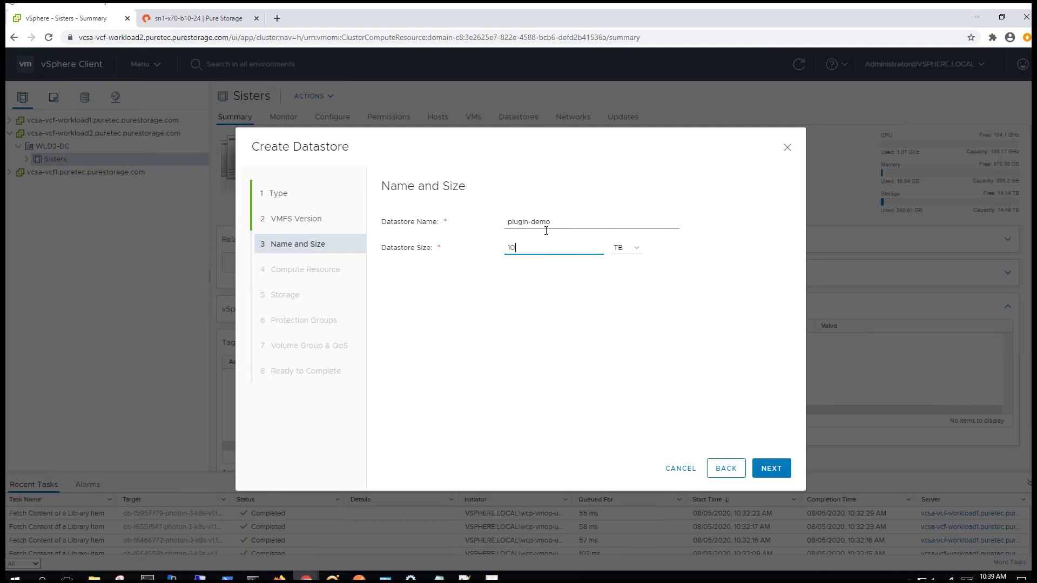
click(773, 469)
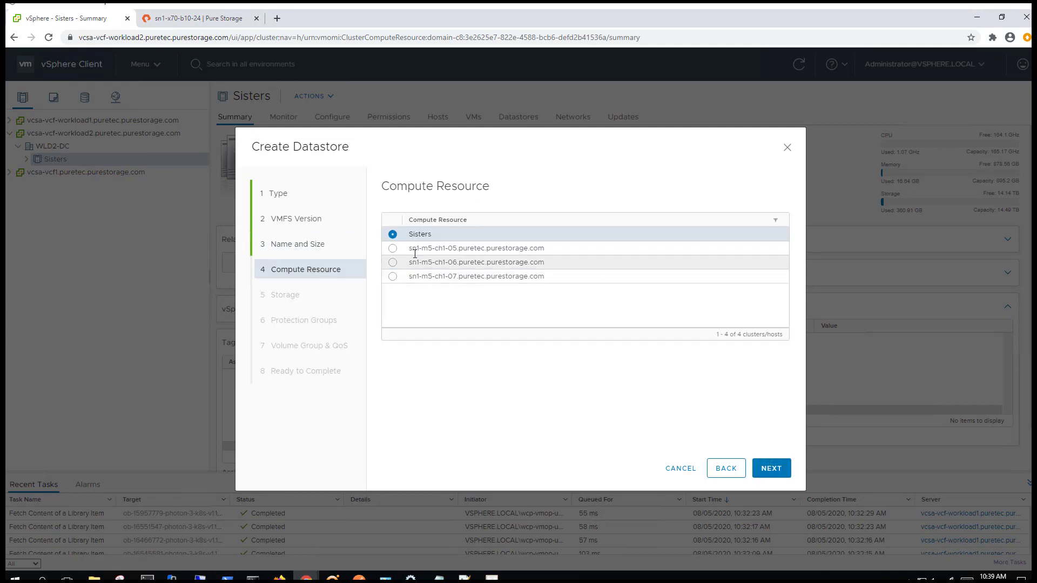
Keep the Sisters cluster and choose the local array X70-FC for storage
click(773, 467)
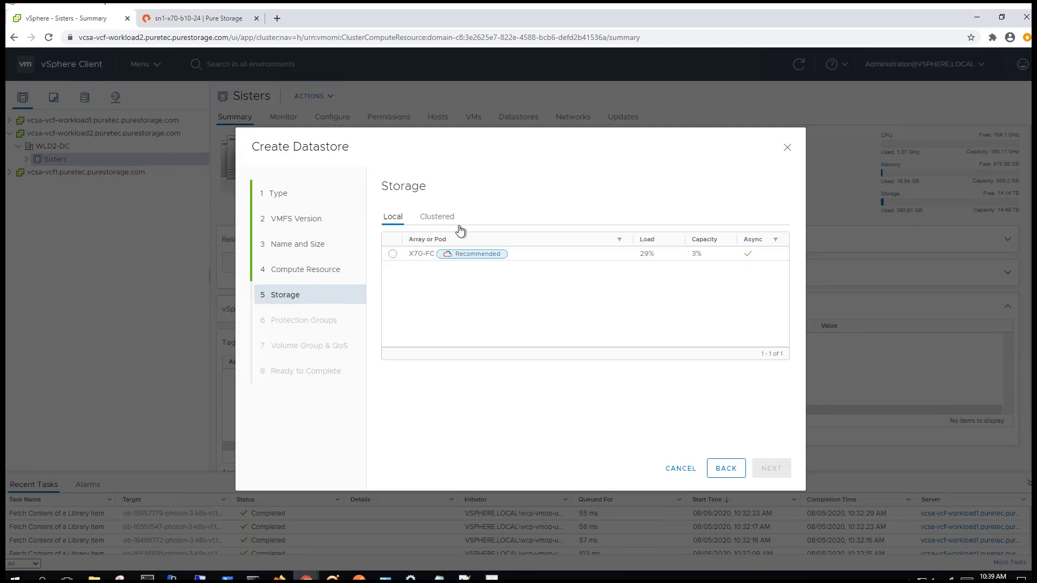
click(438, 220)
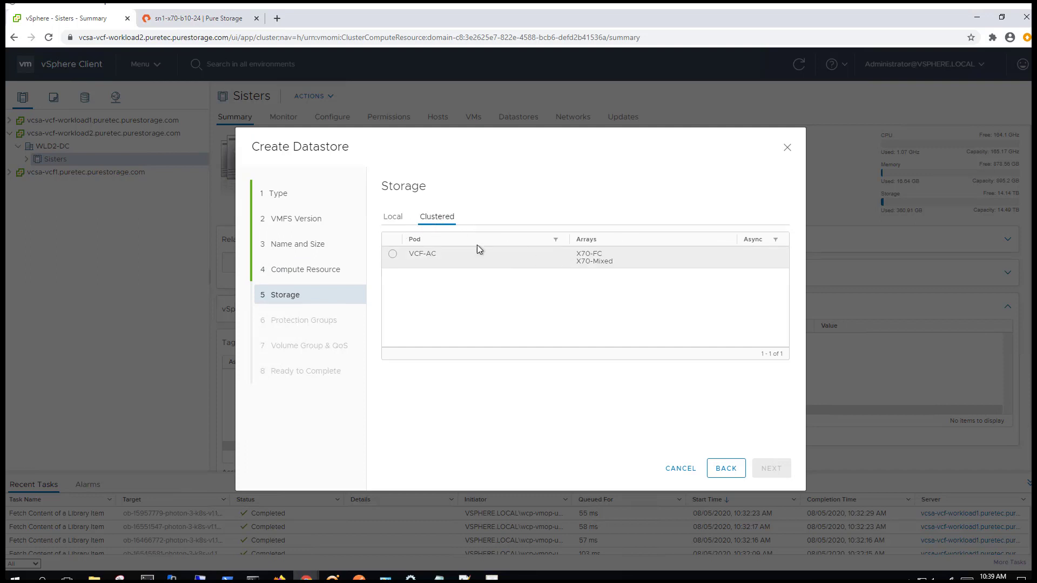
click(392, 217)
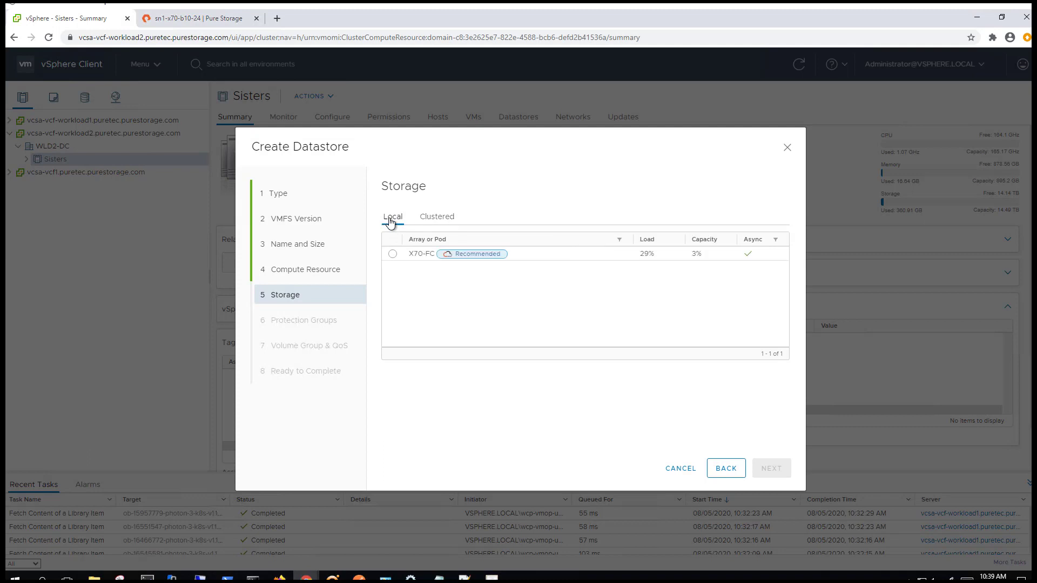
click(393, 254)
Add plugin-demo to the VCF protection group
click(783, 473)
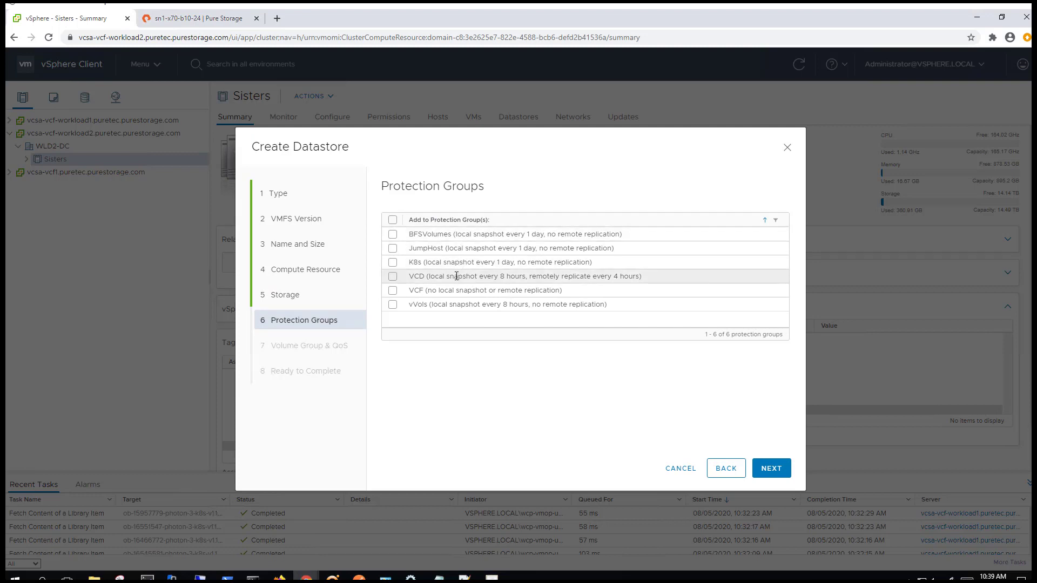
click(394, 291)
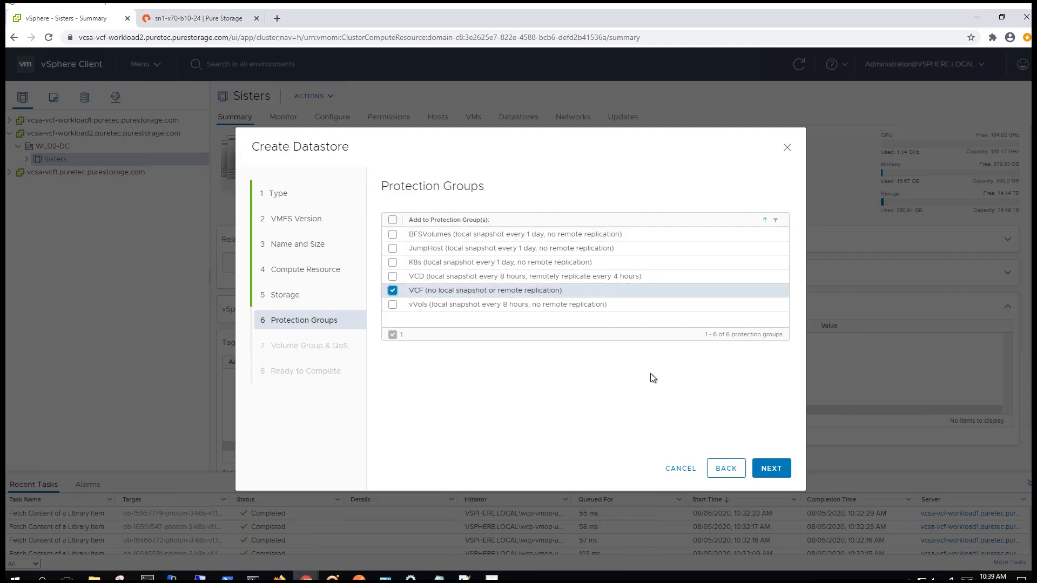
click(771, 469)
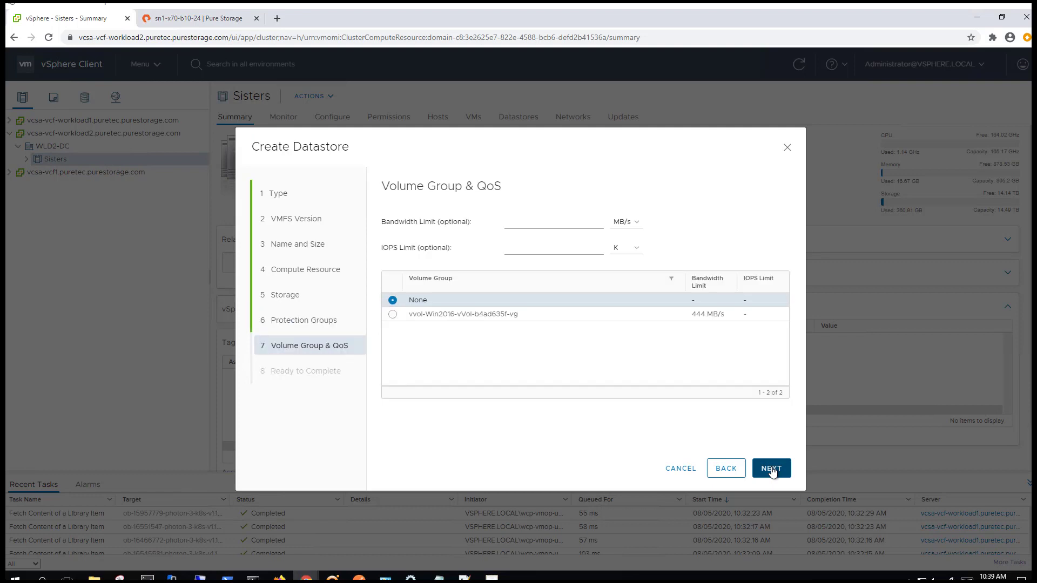
Leave volume group None and QoS limits blank (MB/s, K units), then create the datastore
click(637, 223)
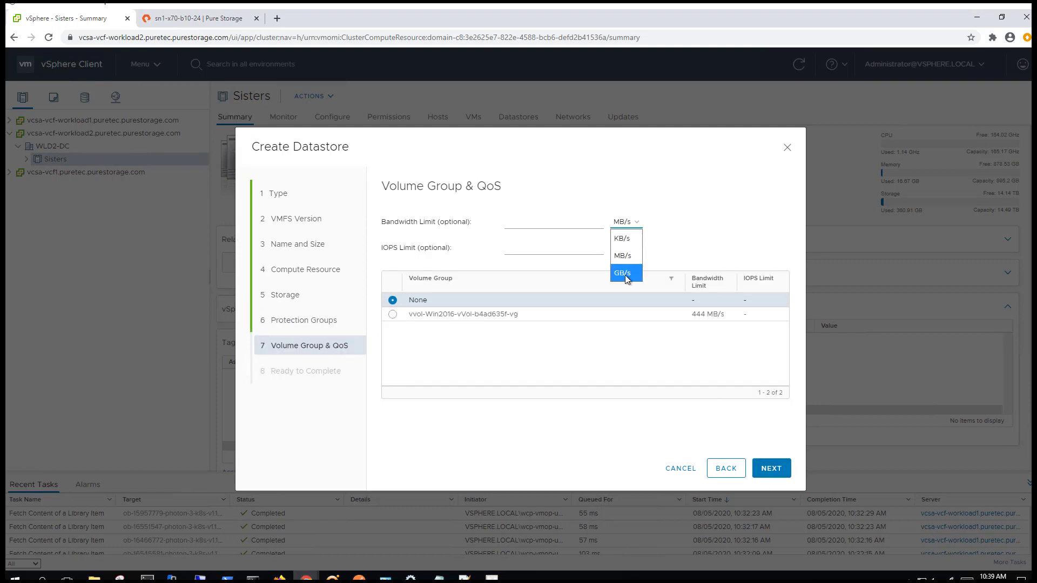
click(624, 259)
click(622, 248)
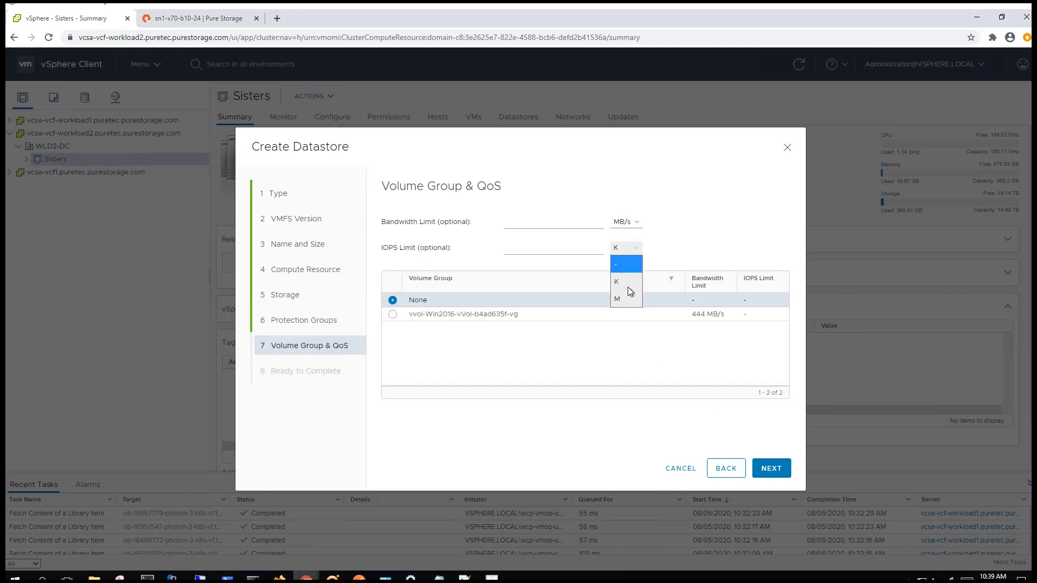
click(621, 283)
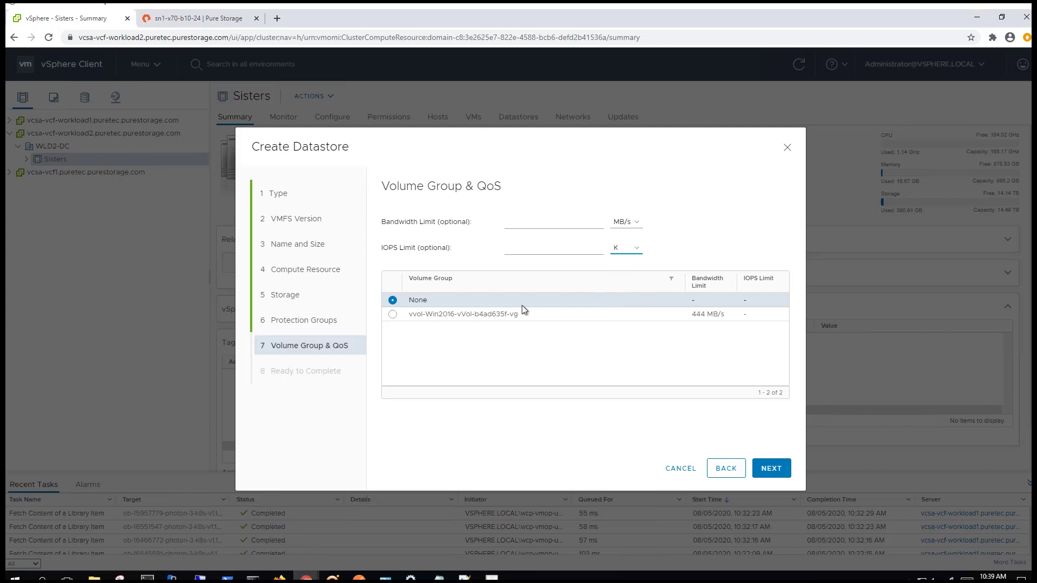
click(776, 474)
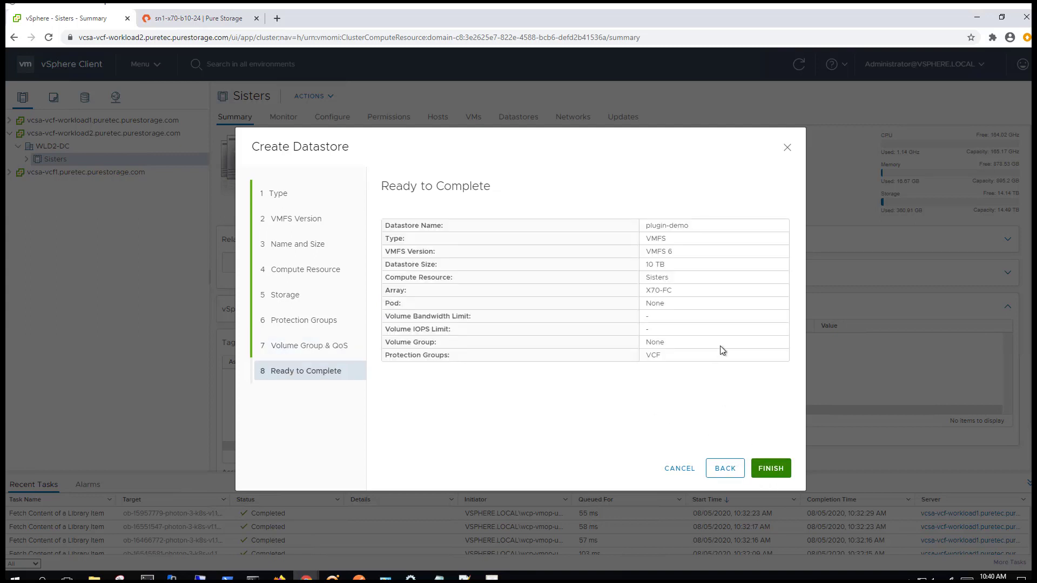
click(770, 468)
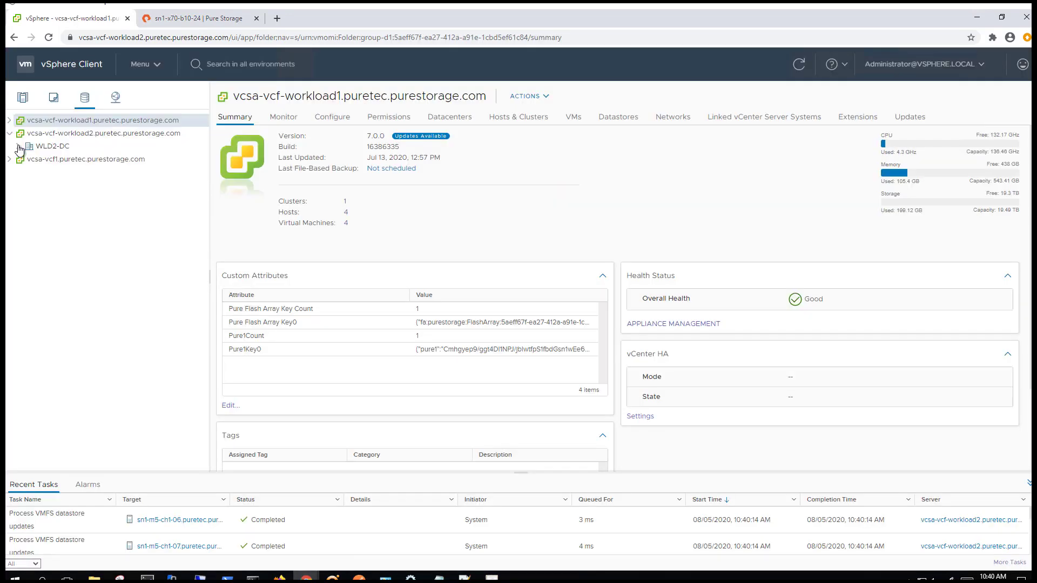
Open the Pure Storage Edit Datastore dialog for plugin-demo under WLD2-DC
click(19, 146)
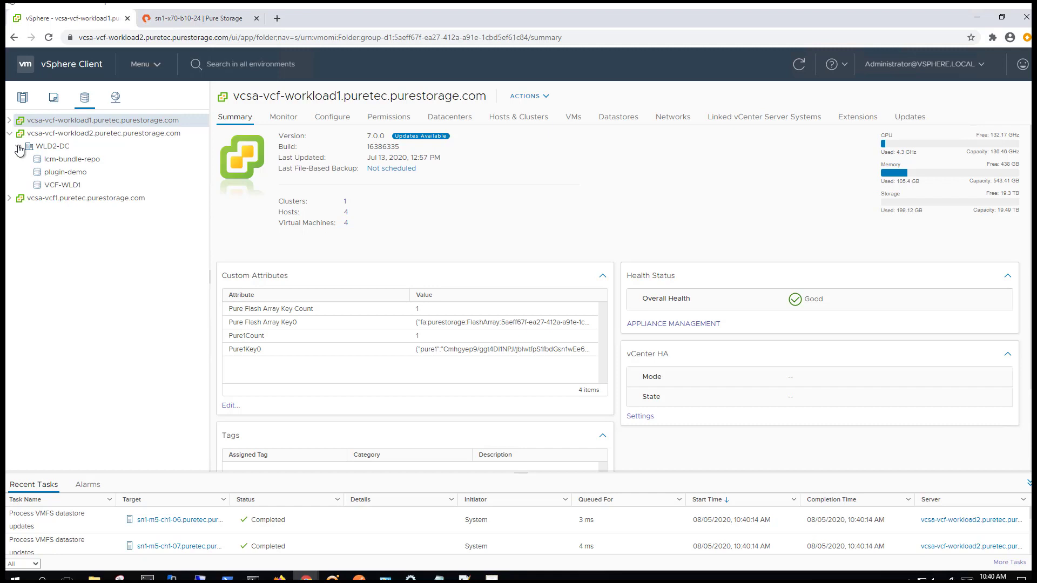
click(75, 173)
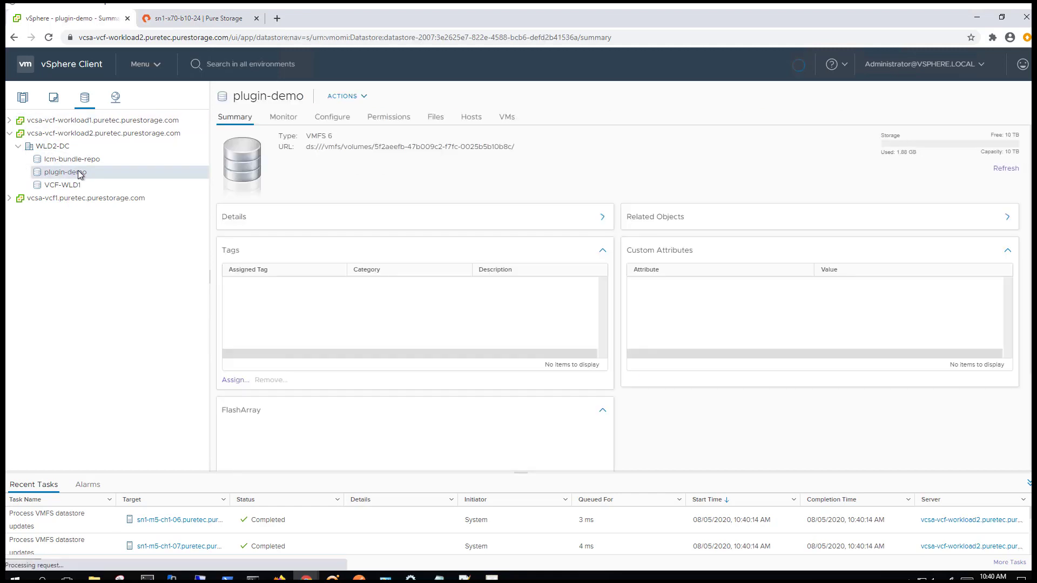
right_click(84, 173)
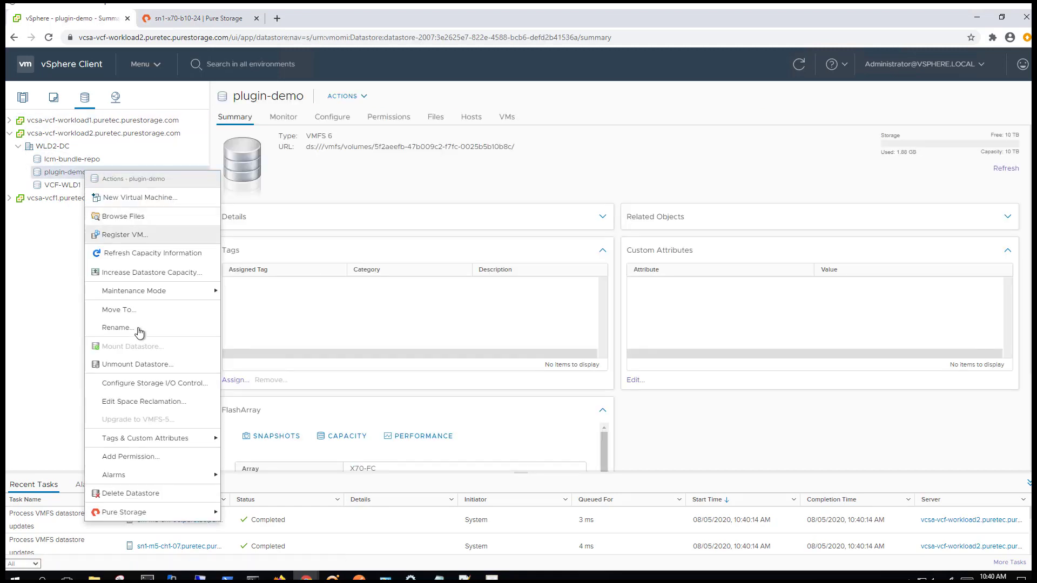
mouse_move(164, 518)
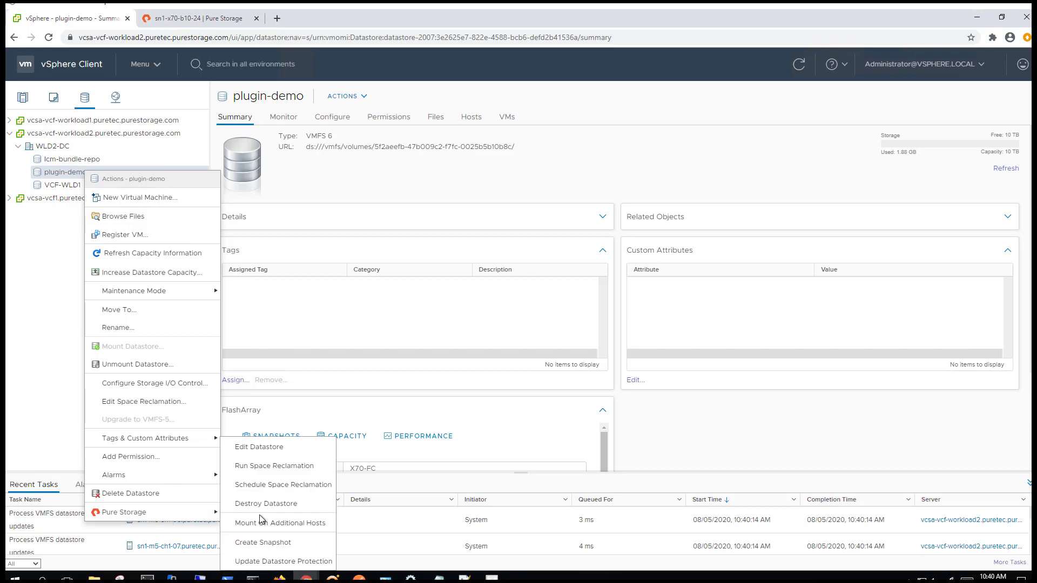
click(279, 448)
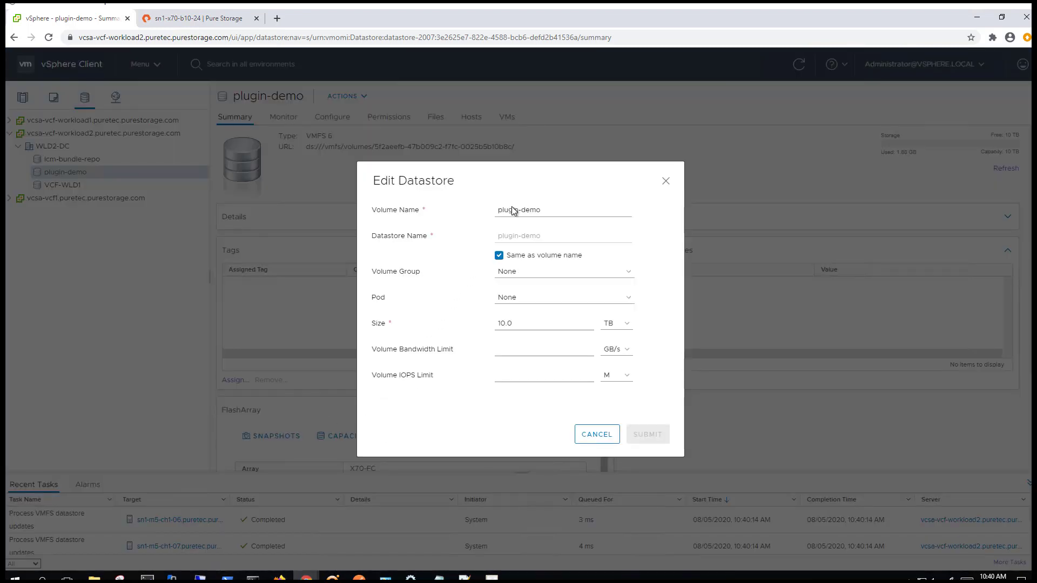
Keep the pod set to None, change the size to 15 TB, and submit
click(505, 324)
click(536, 297)
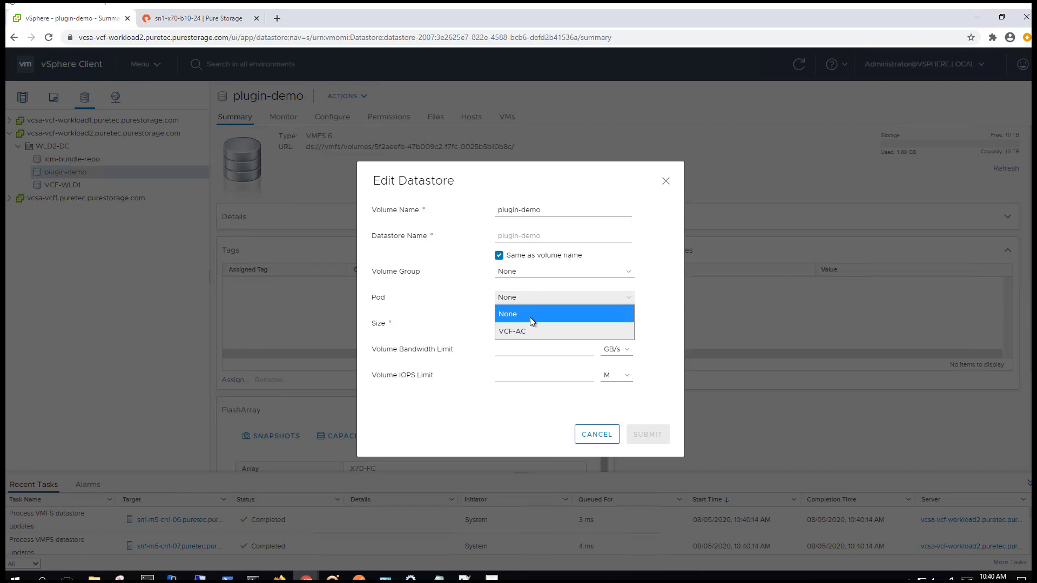
click(531, 319)
click(509, 323)
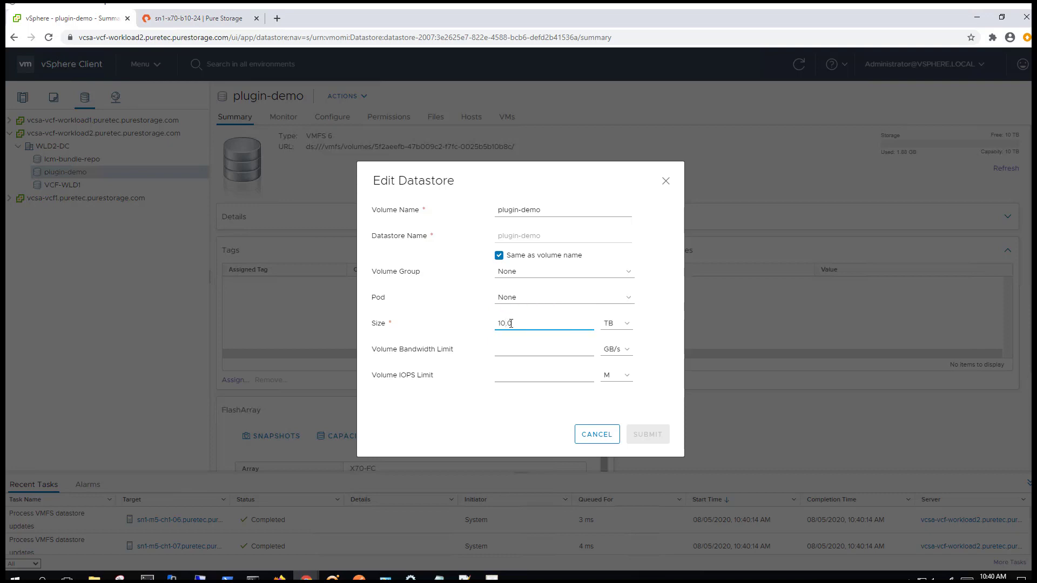
key(BackSpace)
text(5)
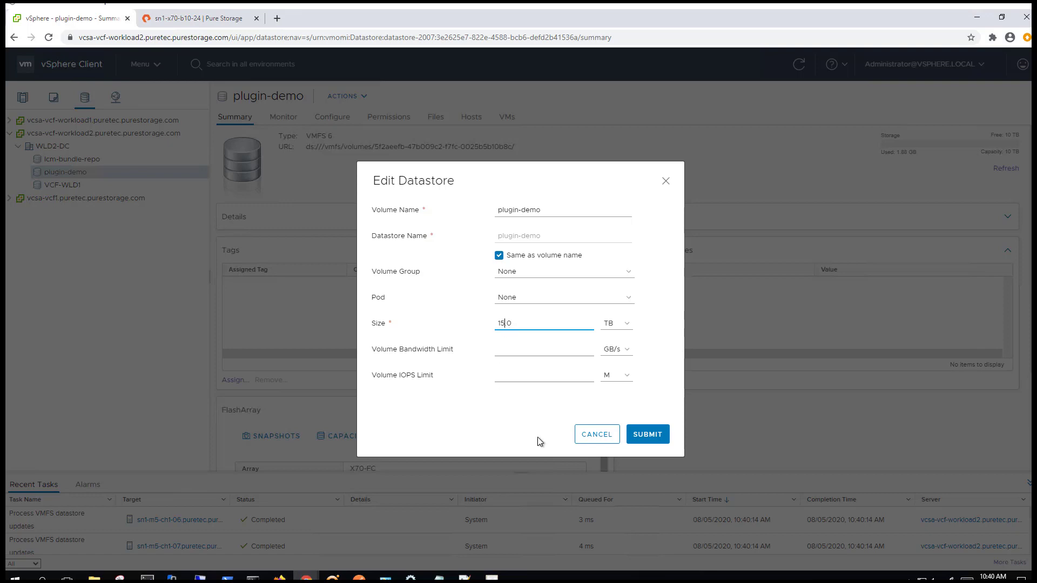
click(647, 435)
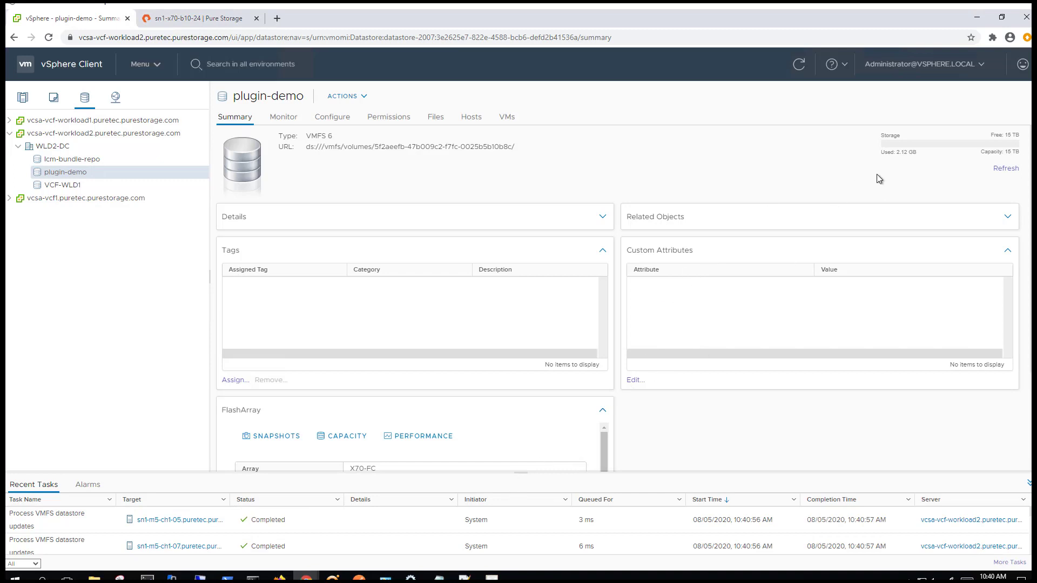
Check plugin-demo's new 15 TB capacity, then switch to the datastore inventory
drag(1003, 153, 980, 153)
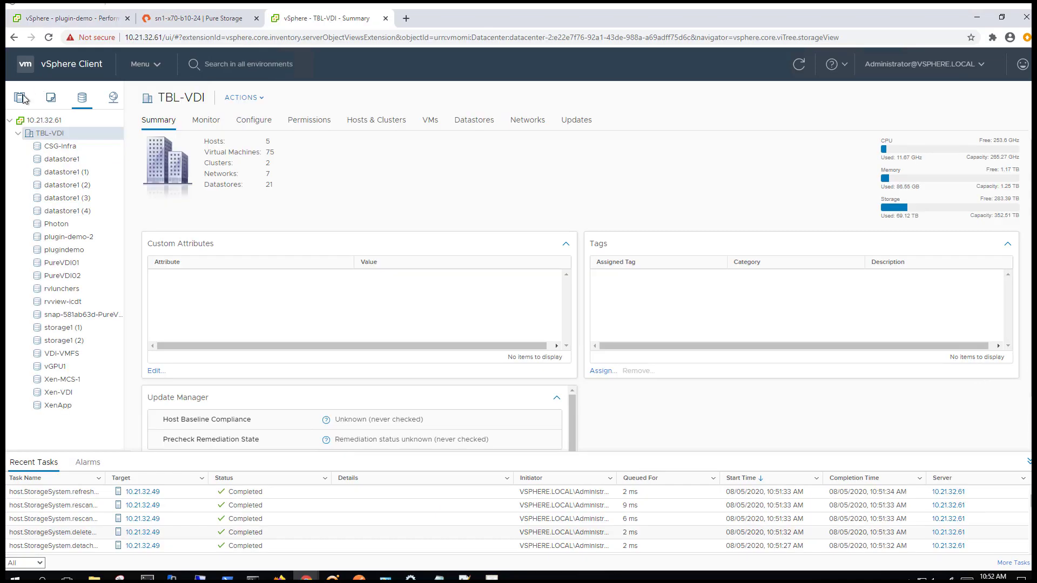
click(65, 146)
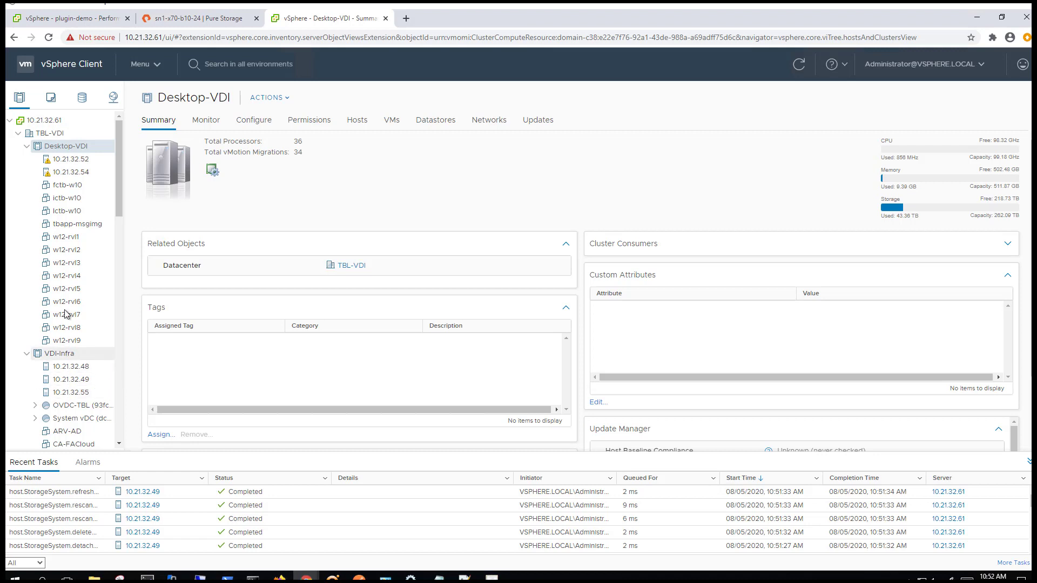
click(77, 102)
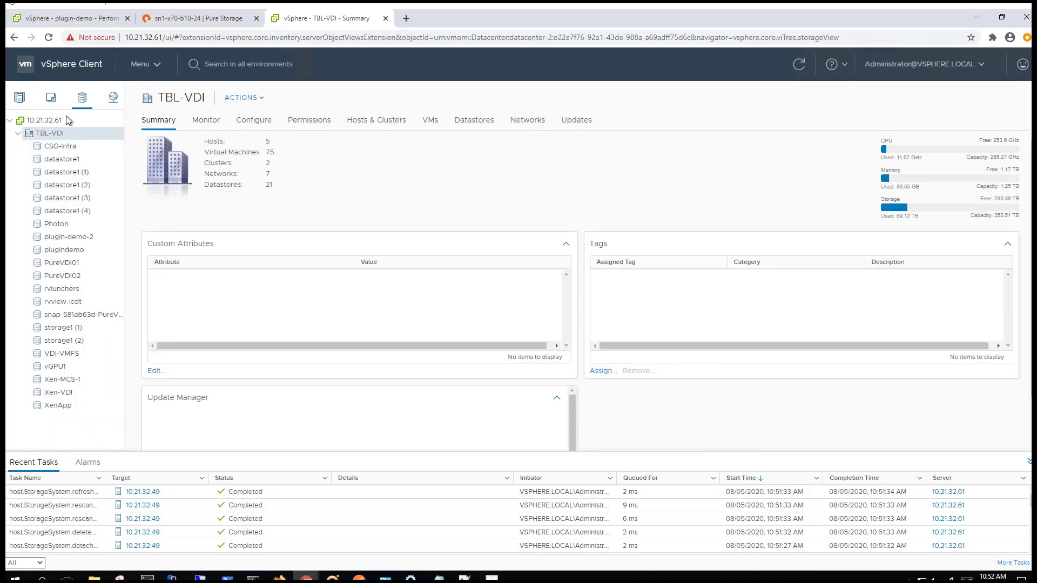
Mount plugin-demo-2 on all VDI-Infra hosts (10.21.32.49 and 10.21.32.48)
click(59, 234)
right_click(63, 238)
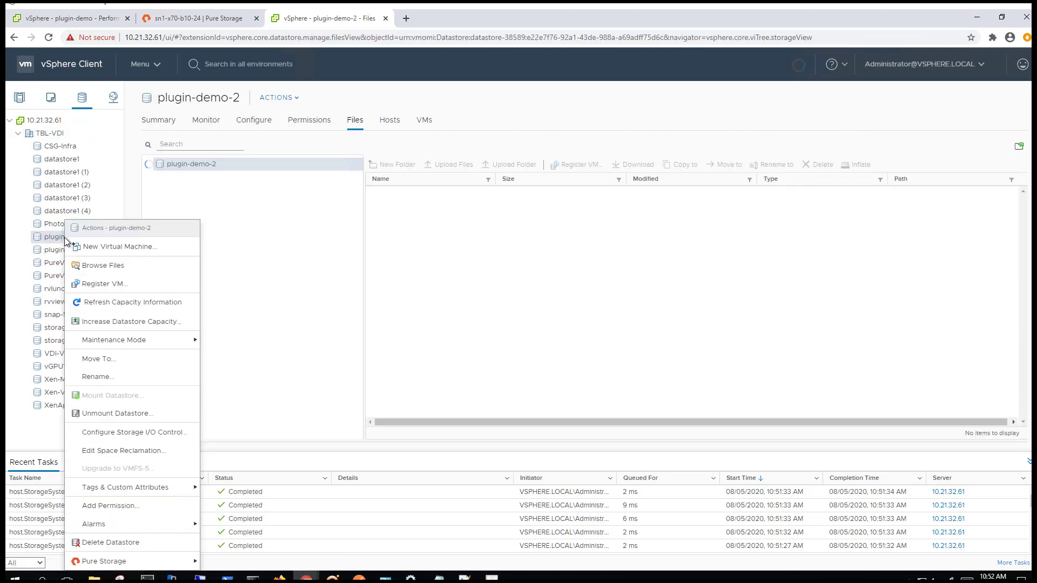
mouse_move(179, 552)
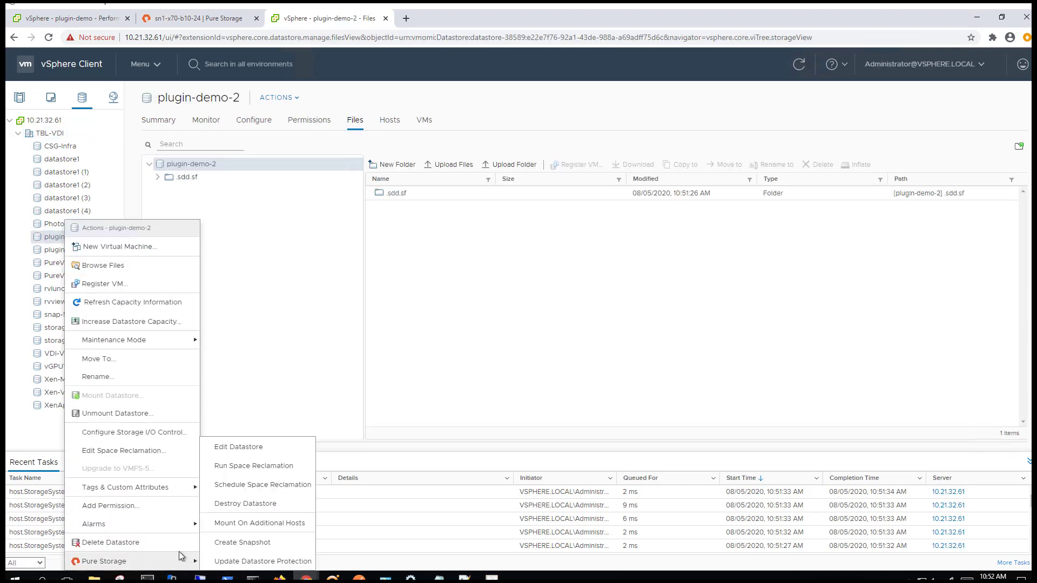
click(306, 521)
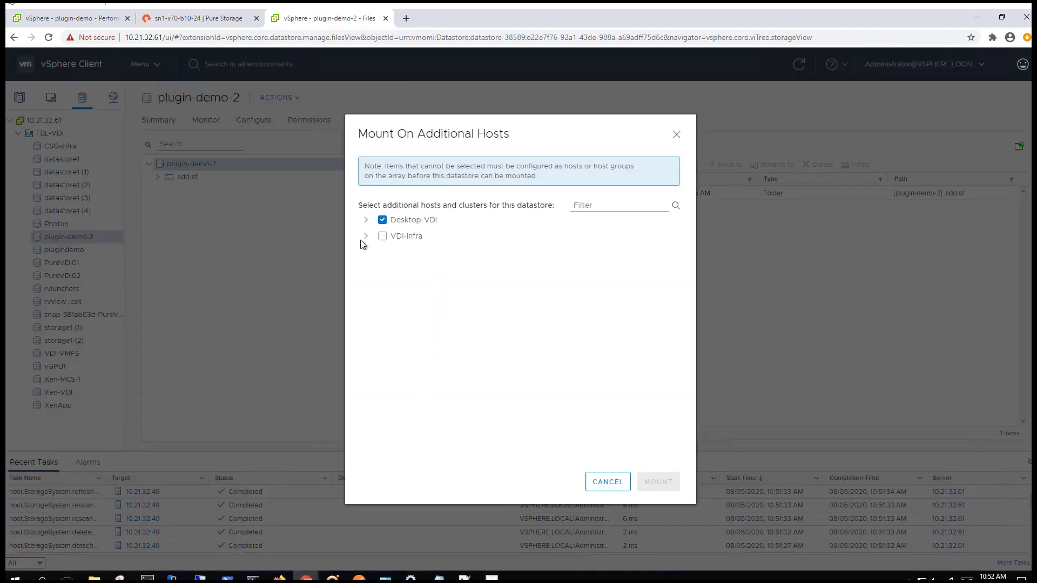
click(366, 236)
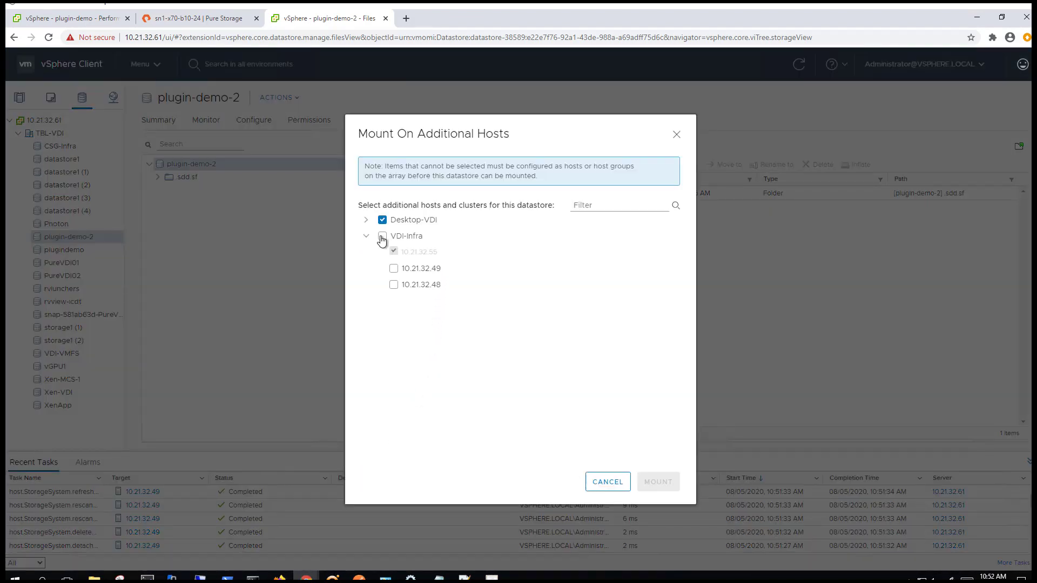
click(382, 236)
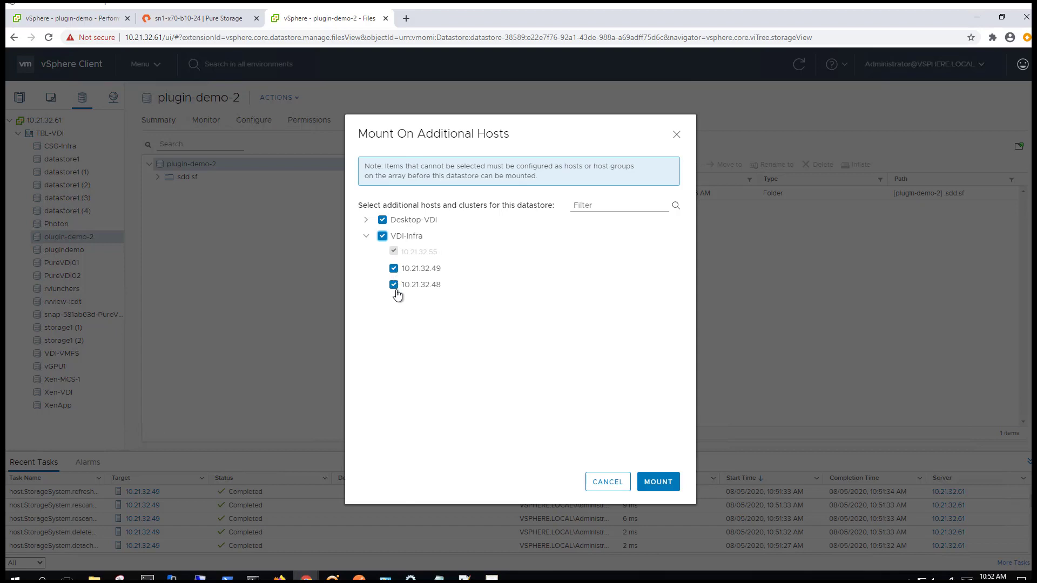
click(665, 484)
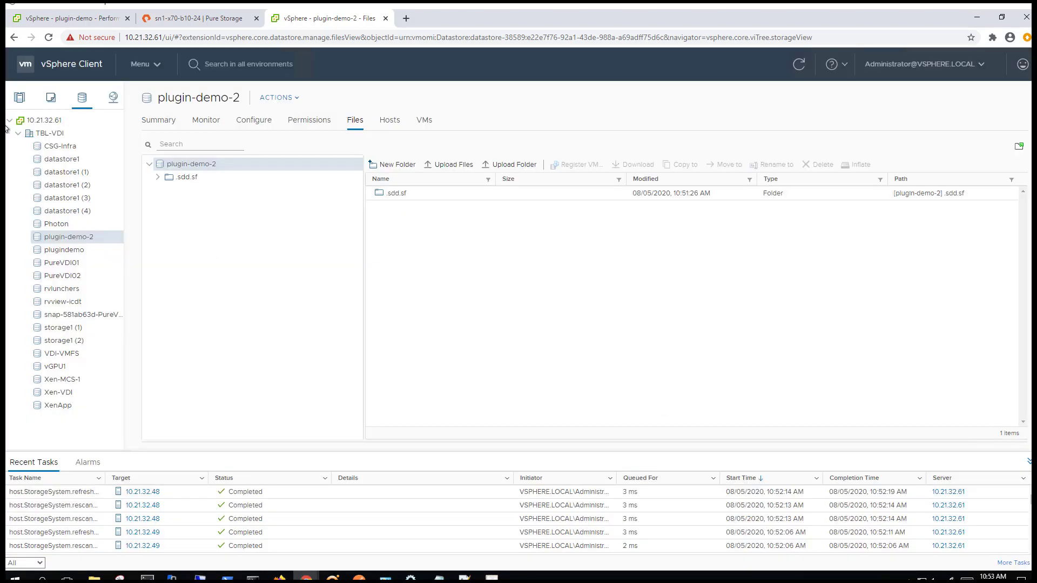
Confirm plugin-demo-2 is listed among the VDI-Infra cluster's datastores
click(20, 98)
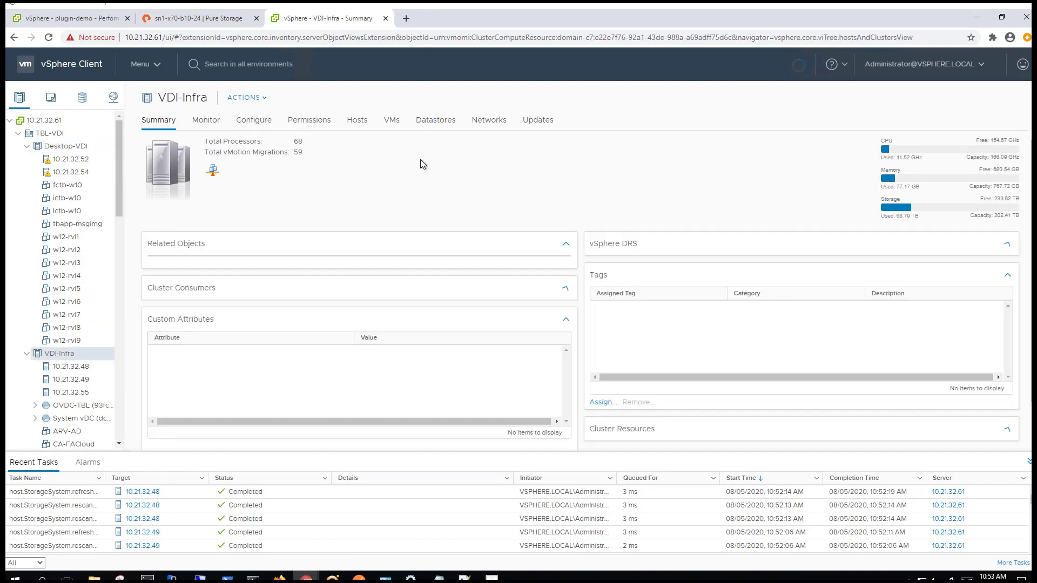
click(426, 122)
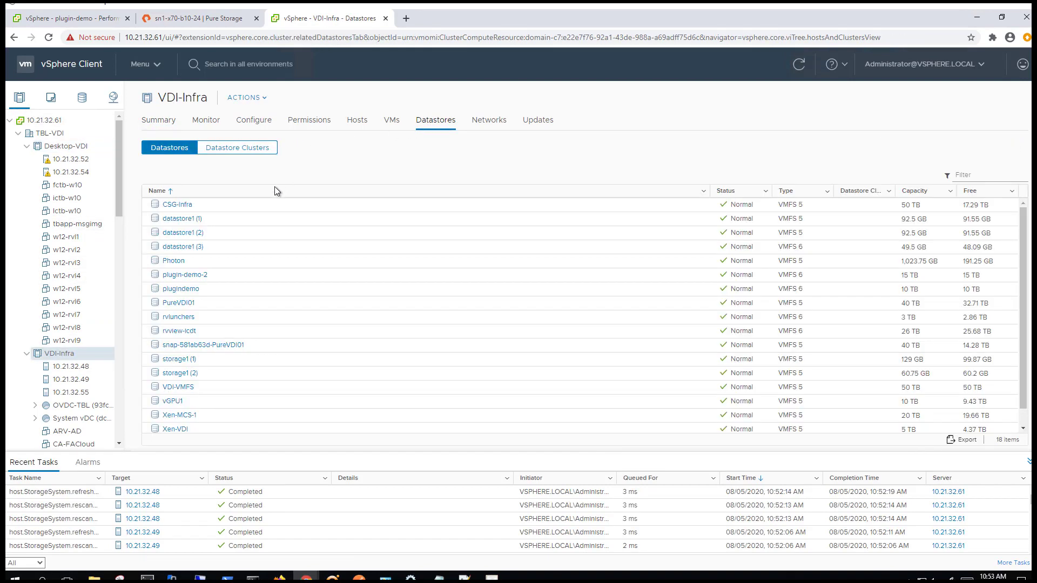
click(224, 279)
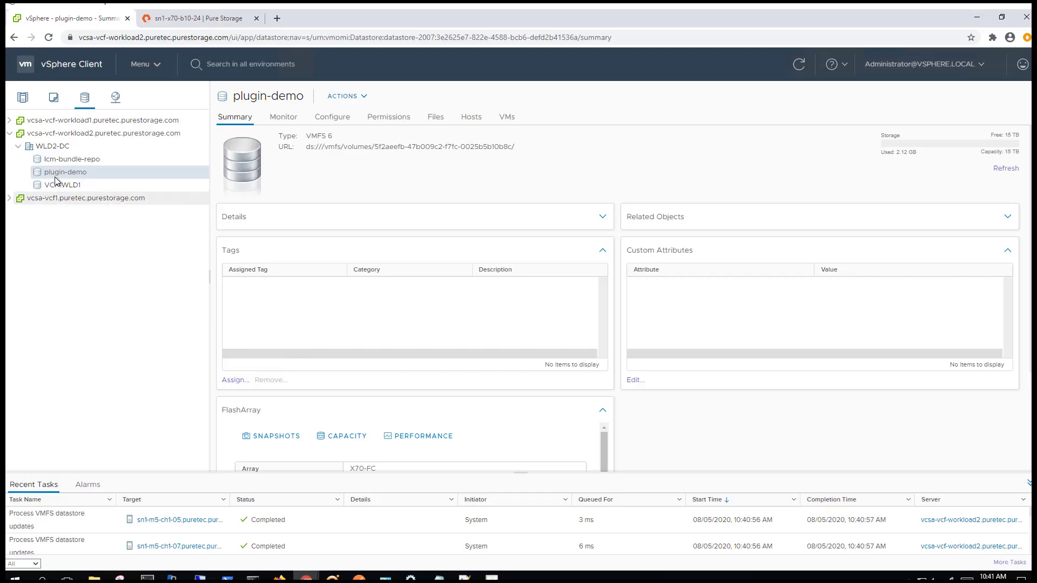
Create snapshot plugin-demo.test1 with suffix test1 and view plugin-demo's Pure Storage snapshots
right_click(56, 176)
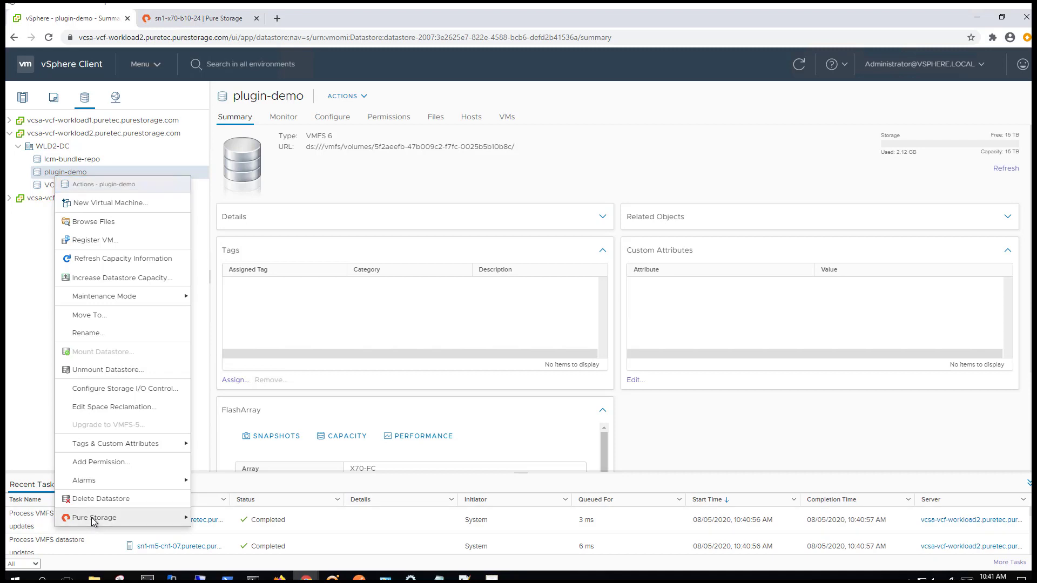
mouse_move(111, 521)
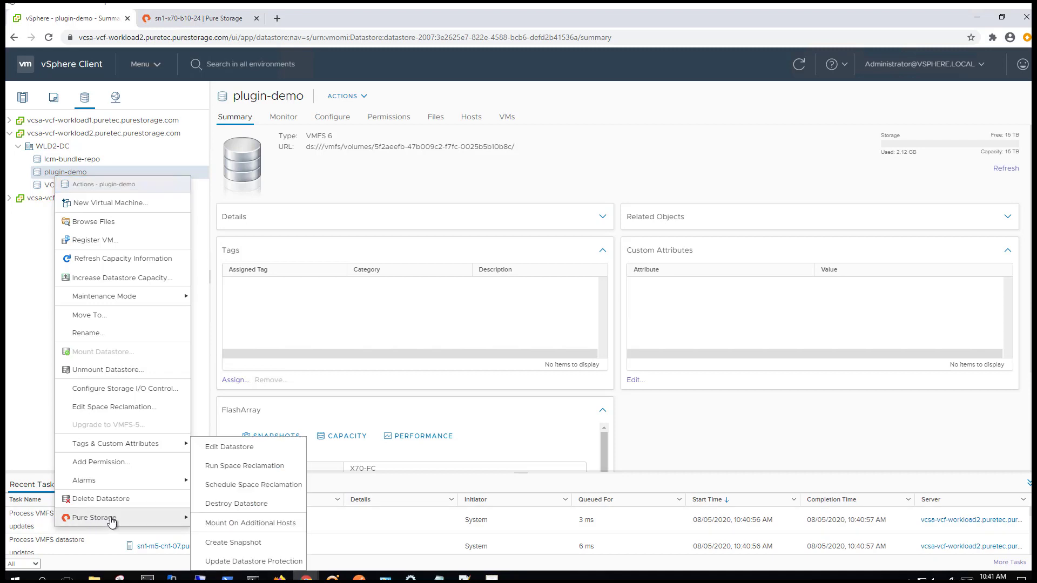
click(249, 545)
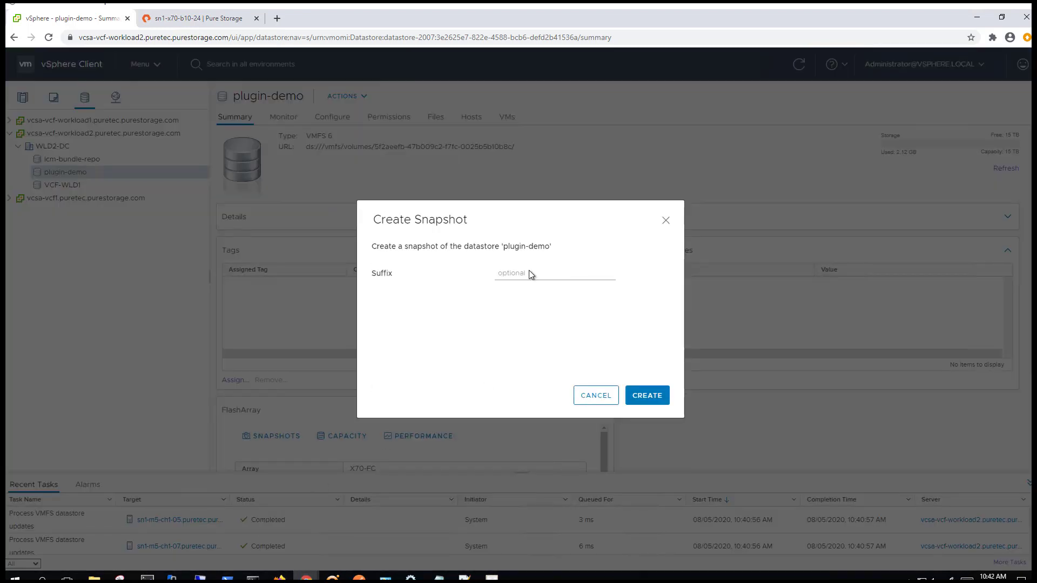
click(531, 278)
text(test1)
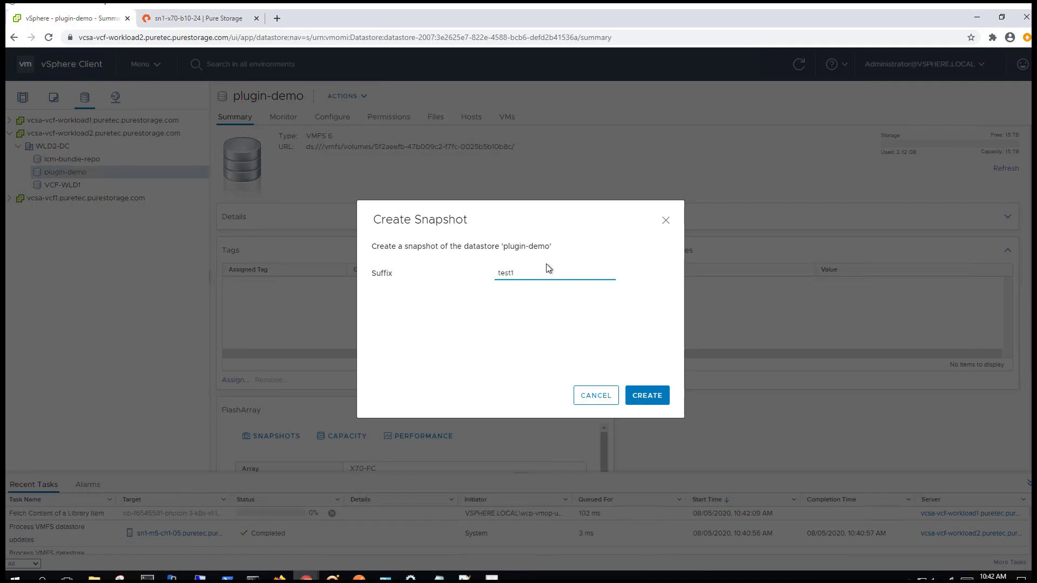
click(648, 399)
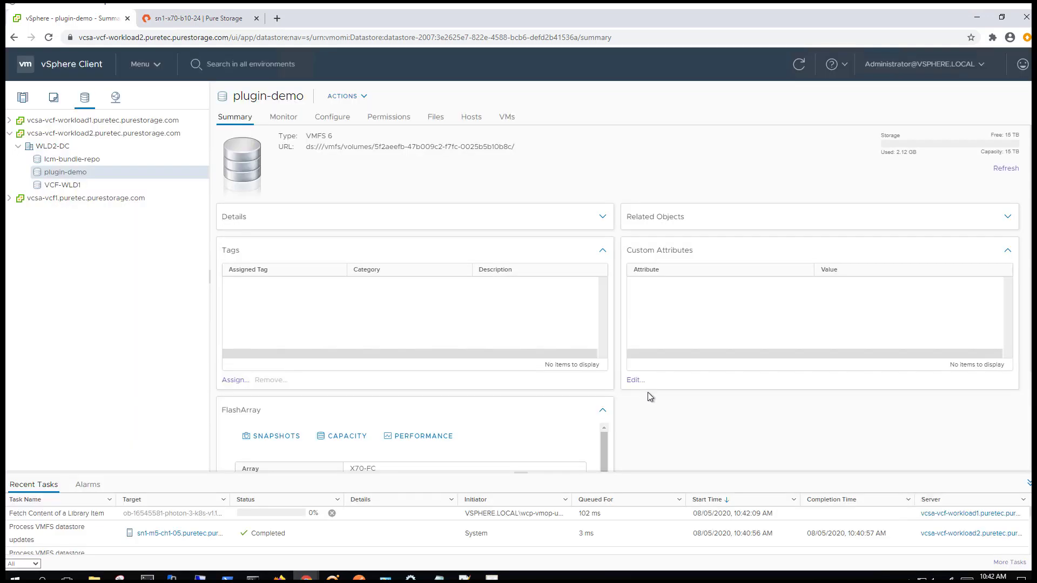
click(321, 119)
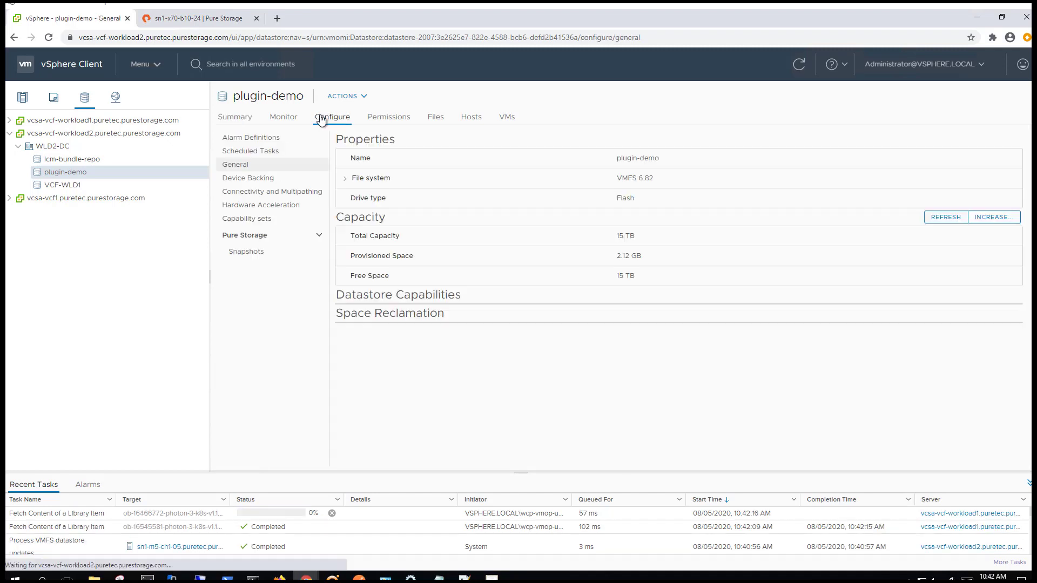
click(248, 252)
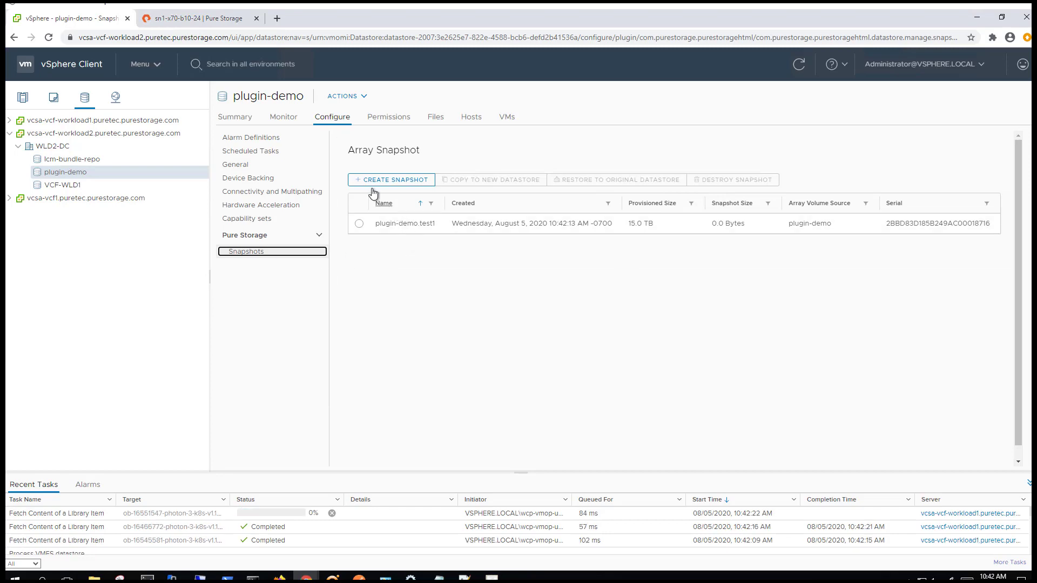
click(209, 18)
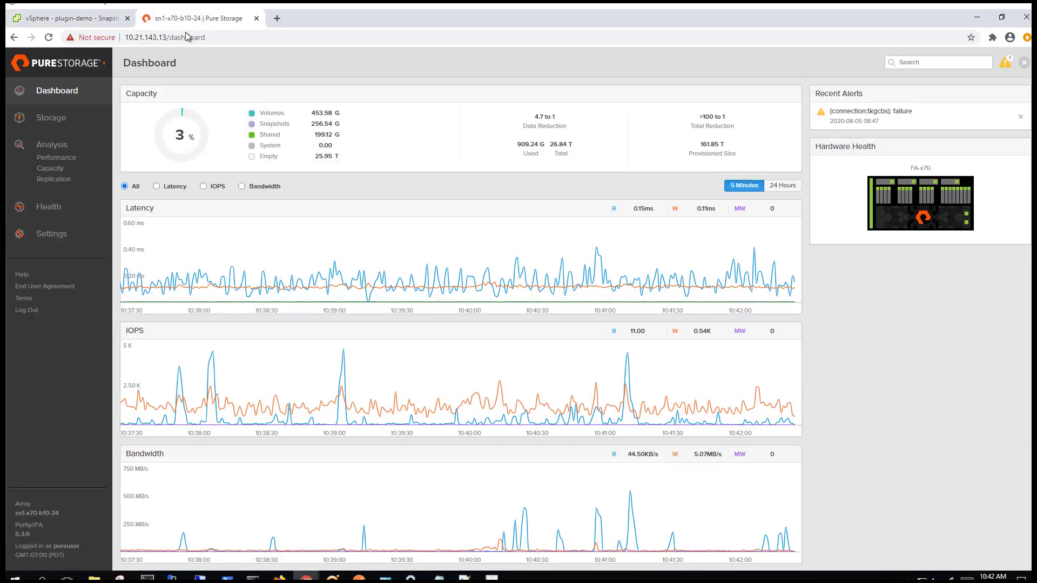
click(73, 118)
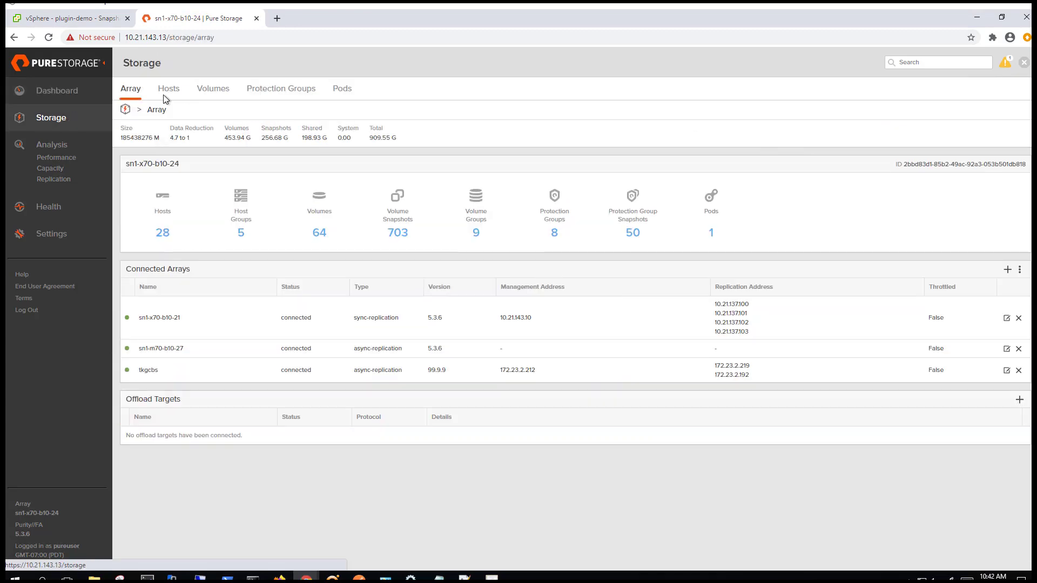
click(213, 87)
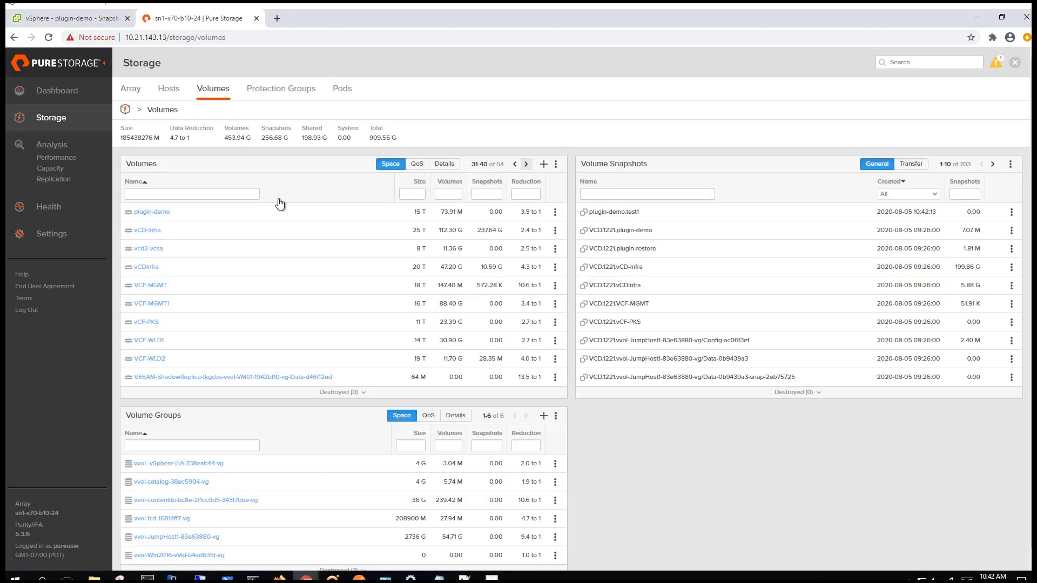
click(153, 212)
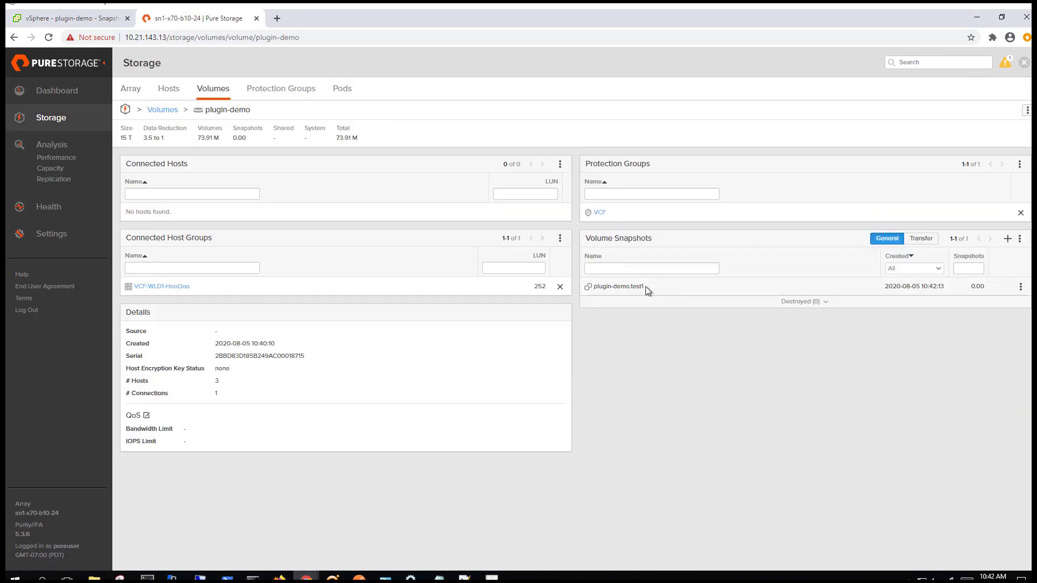
drag(645, 286, 597, 292)
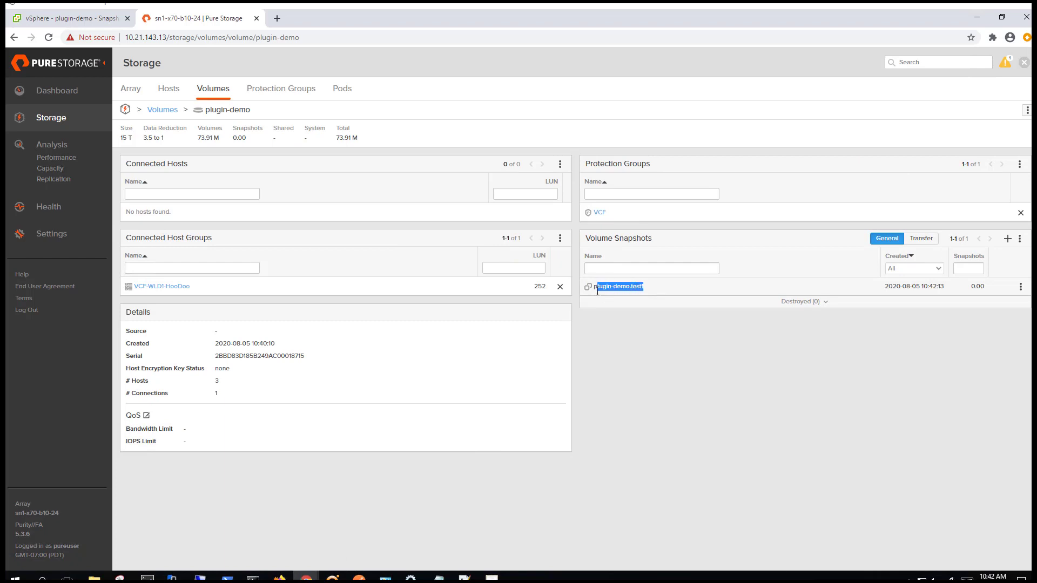
click(676, 286)
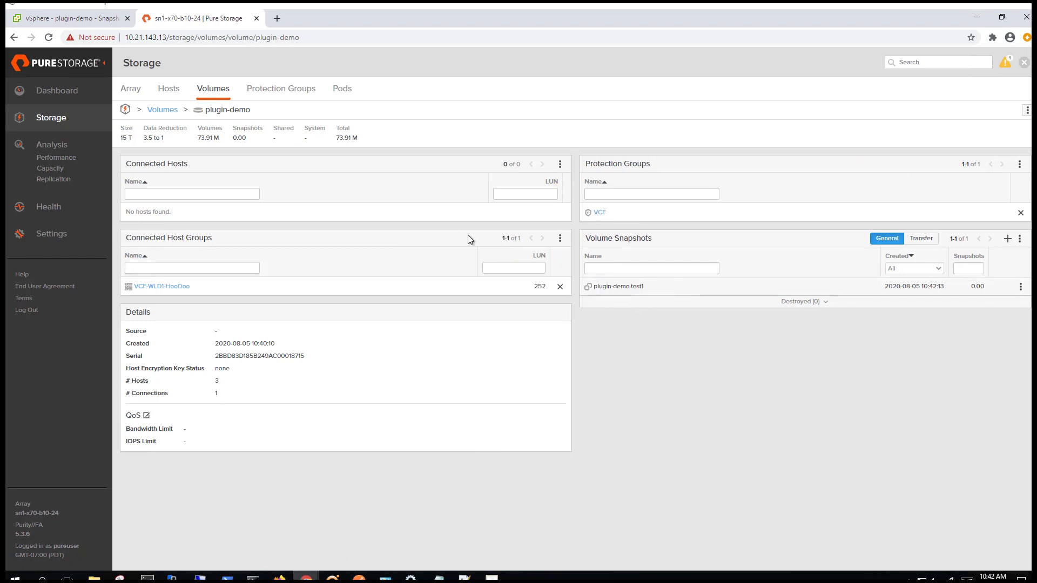
click(78, 20)
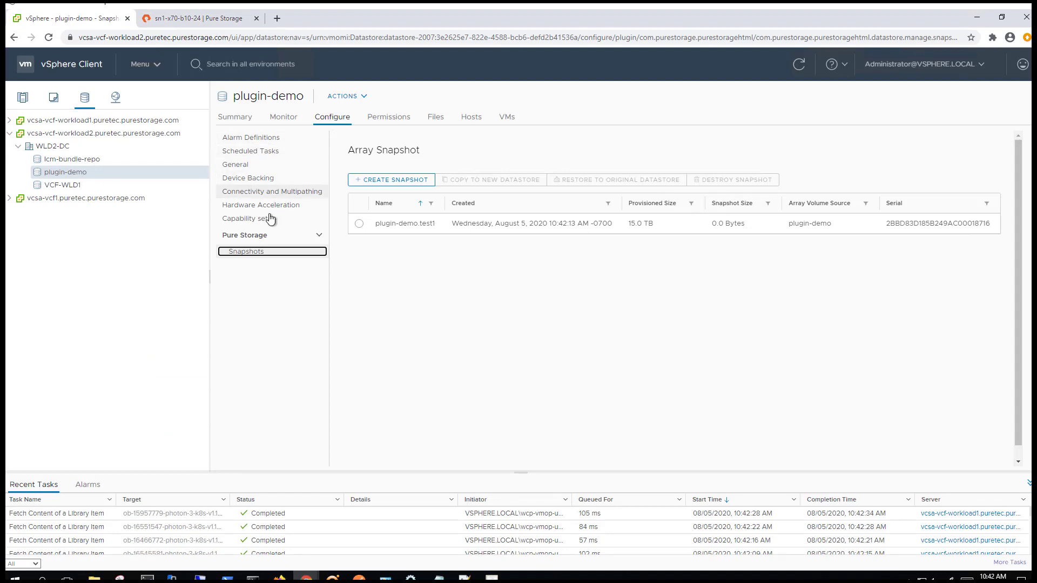
Create snapshot plugin-demo.test2 with suffix test2 and select it in the list
click(406, 179)
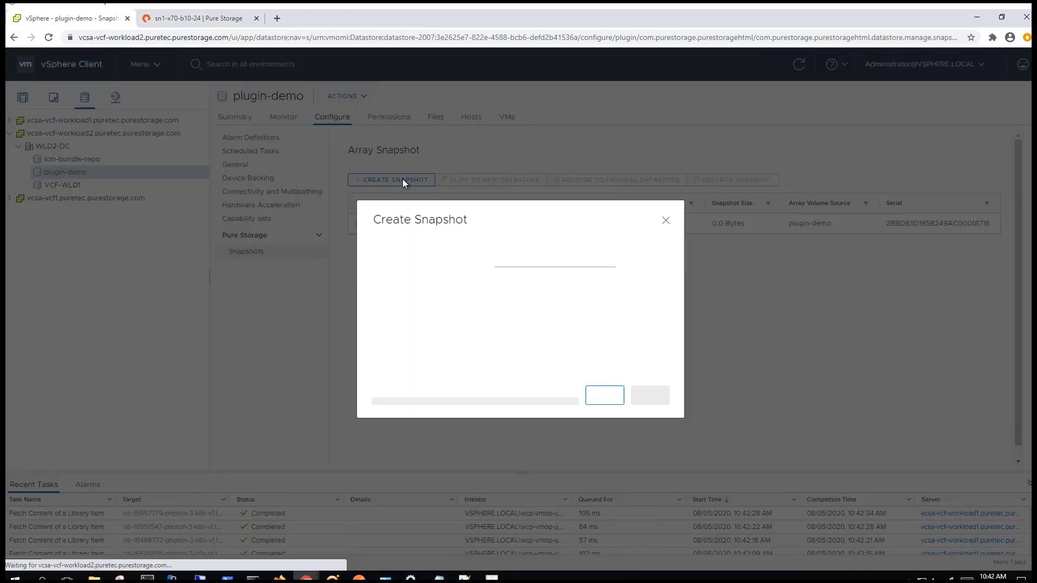
click(528, 274)
text(test2)
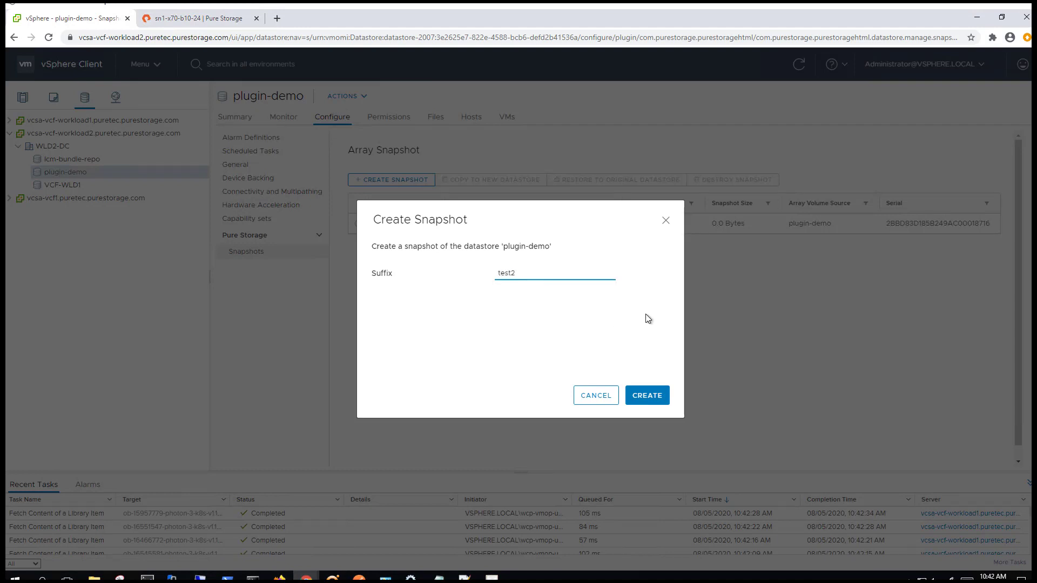
click(659, 395)
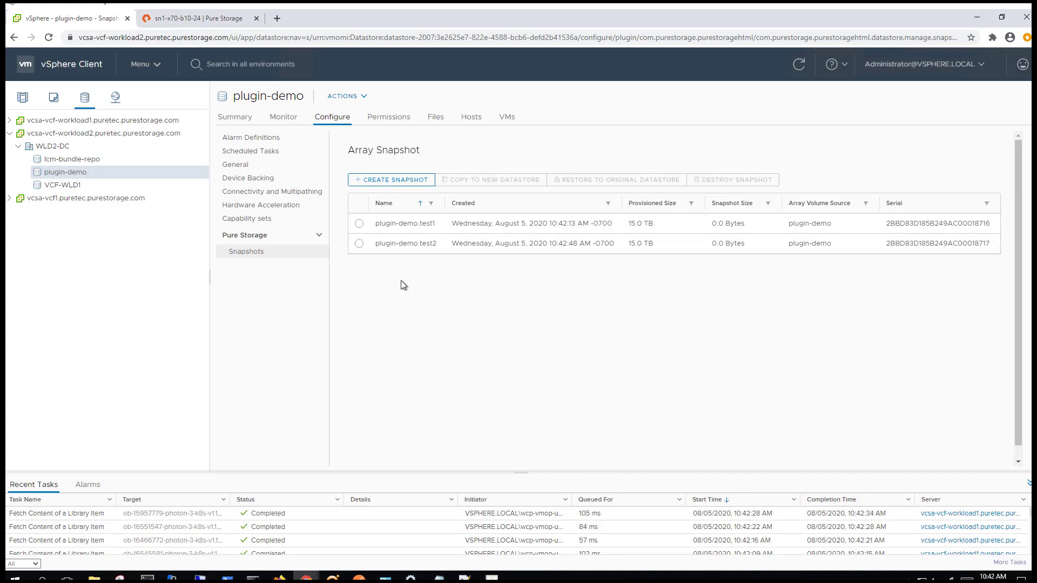
click(359, 244)
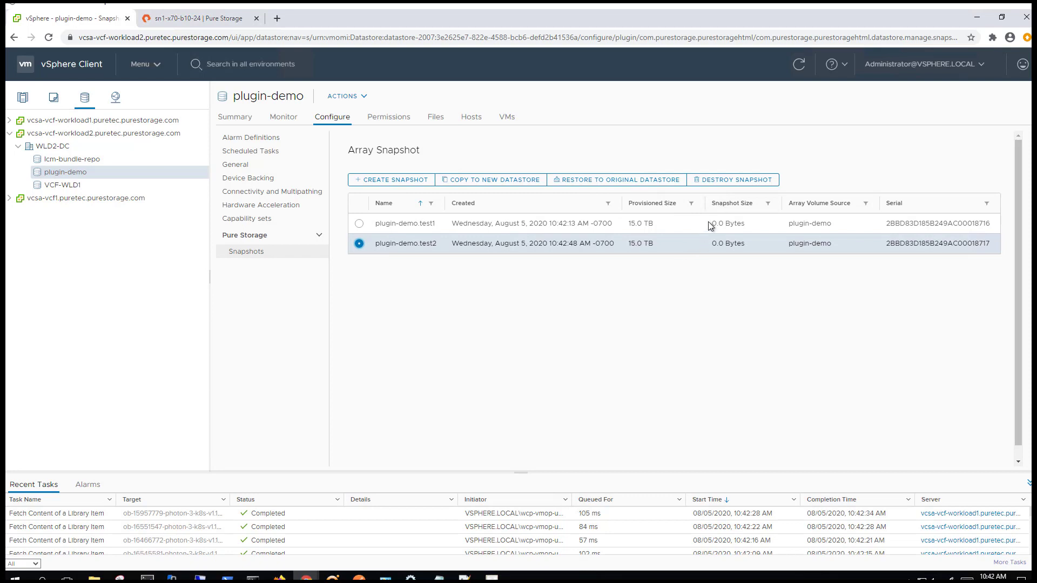
Destroy plugin-demo.test2 without immediate eradication, then go to the FlashArray web UI
click(729, 182)
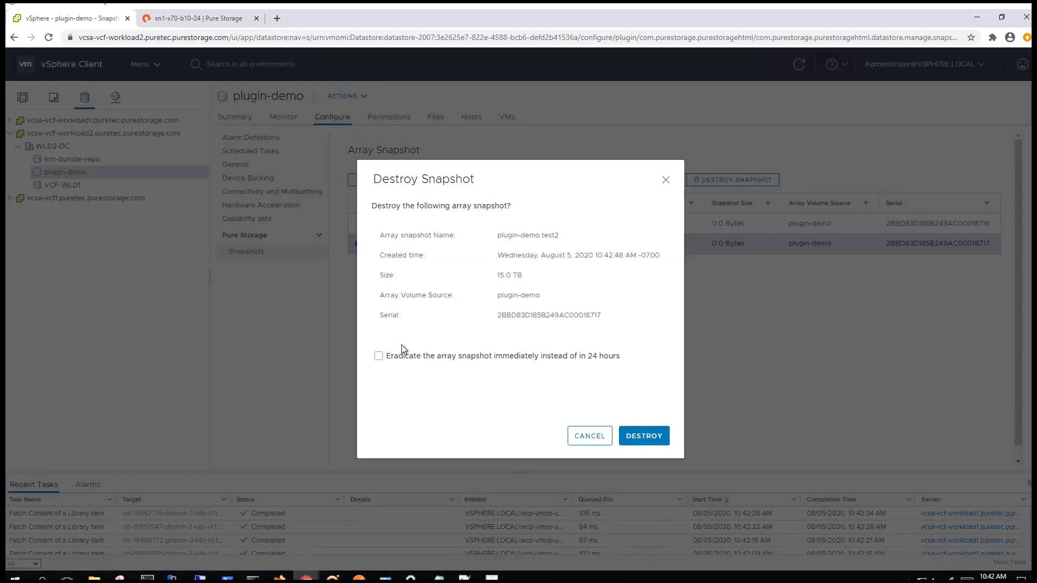
click(379, 358)
click(379, 357)
click(645, 436)
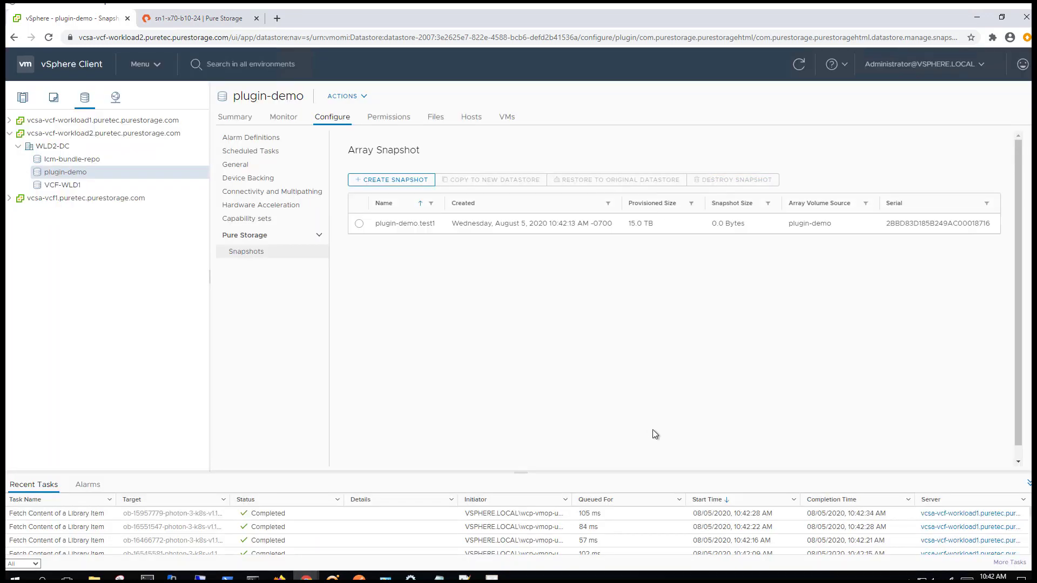
click(187, 20)
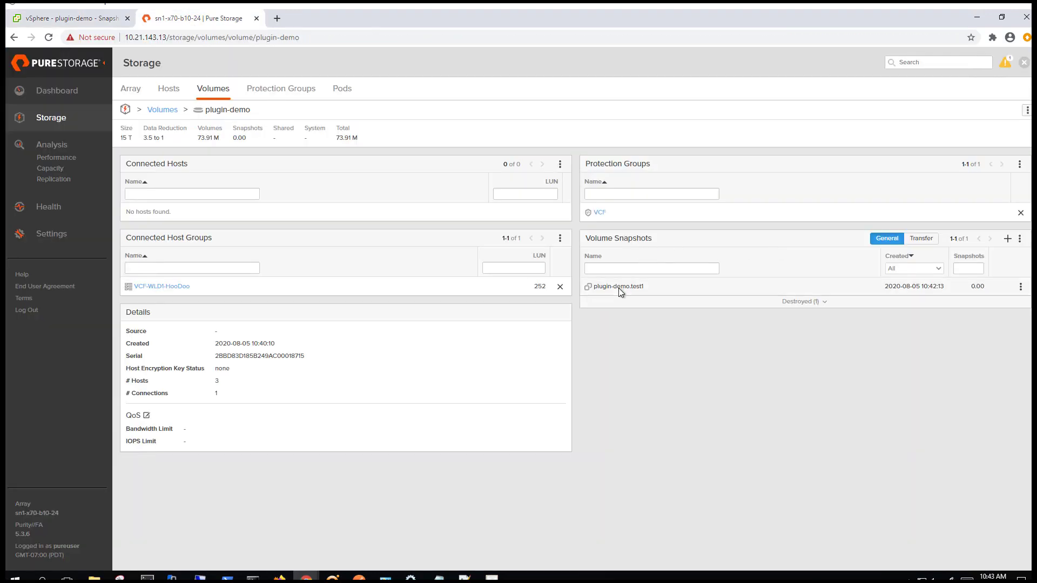
Eradicate the destroyed plugin-demo.test2 snapshot on the FlashArray and return to vSphere
click(825, 303)
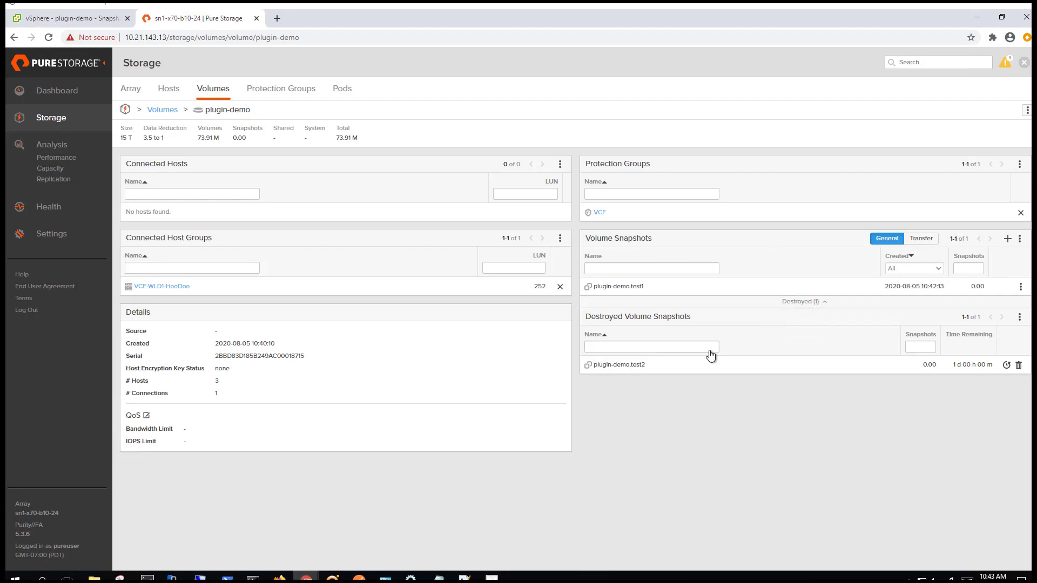
click(1018, 367)
click(73, 20)
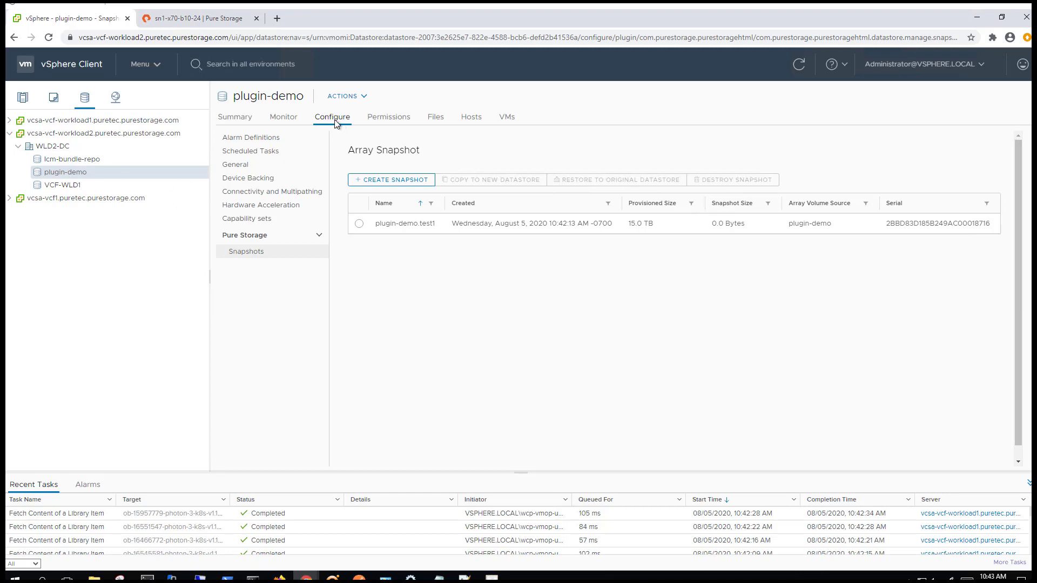
Restore plugin-demo to its original datastore from snapshot plugin-demo.test1
click(359, 224)
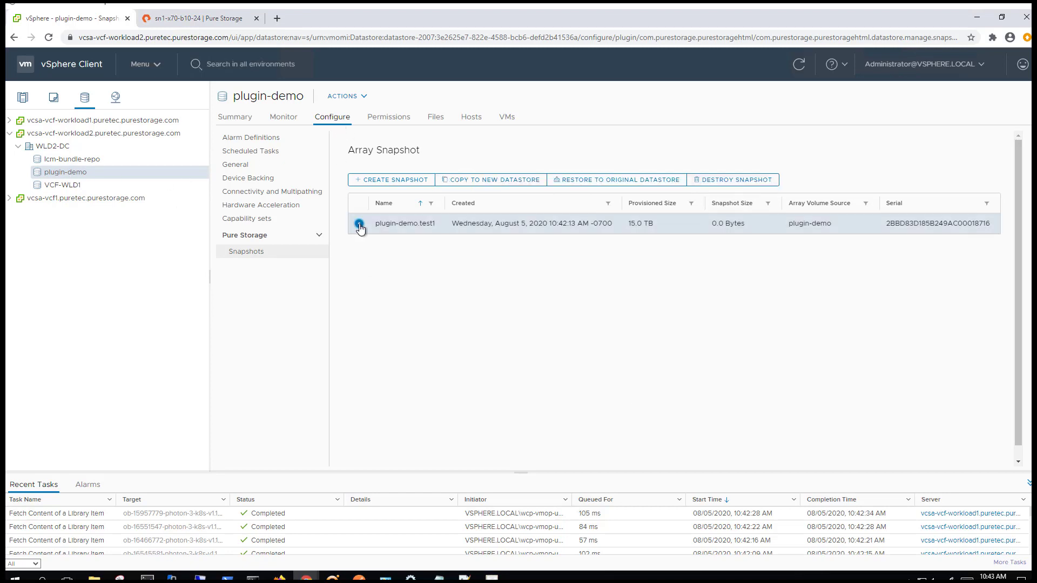
click(631, 182)
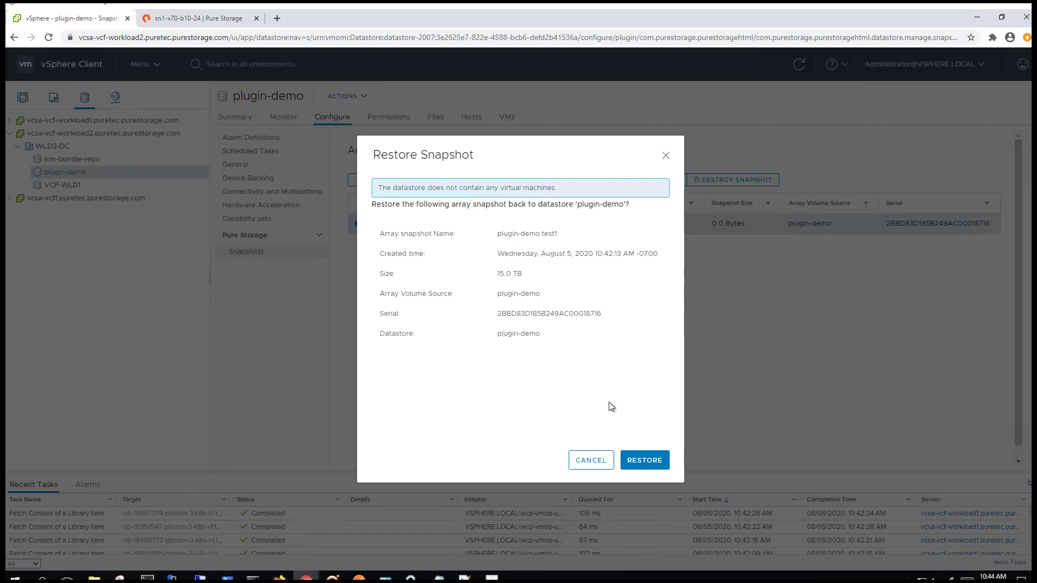
click(654, 460)
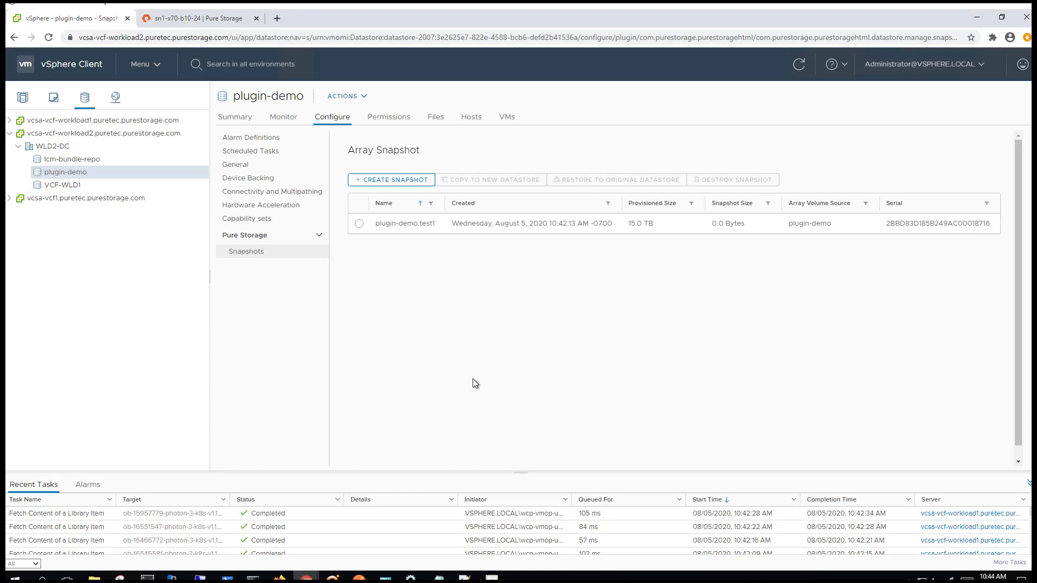
click(359, 226)
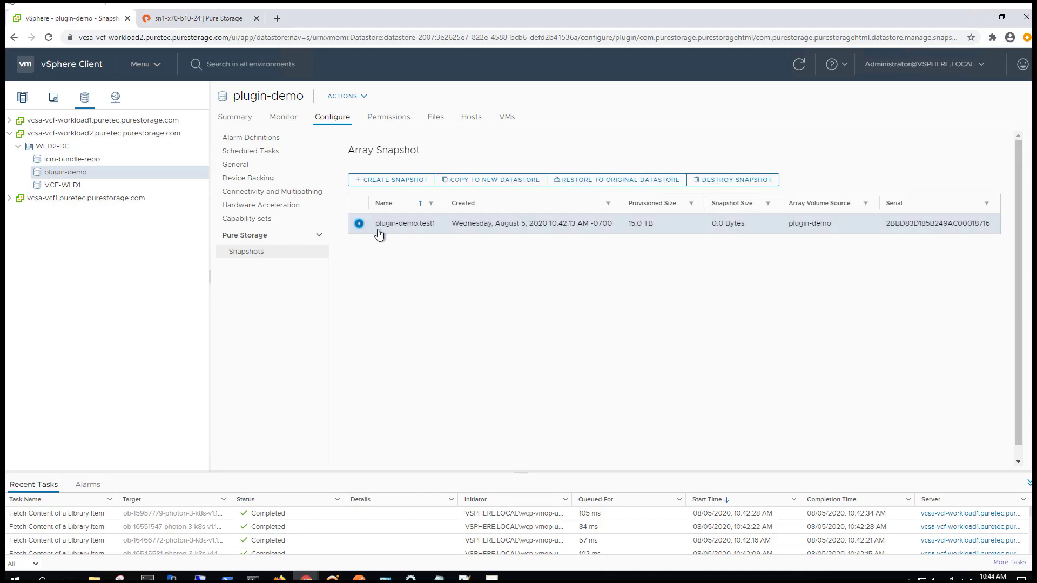
Begin copying the snapshot to a new datastore and name it plugin-demo-copy
click(482, 181)
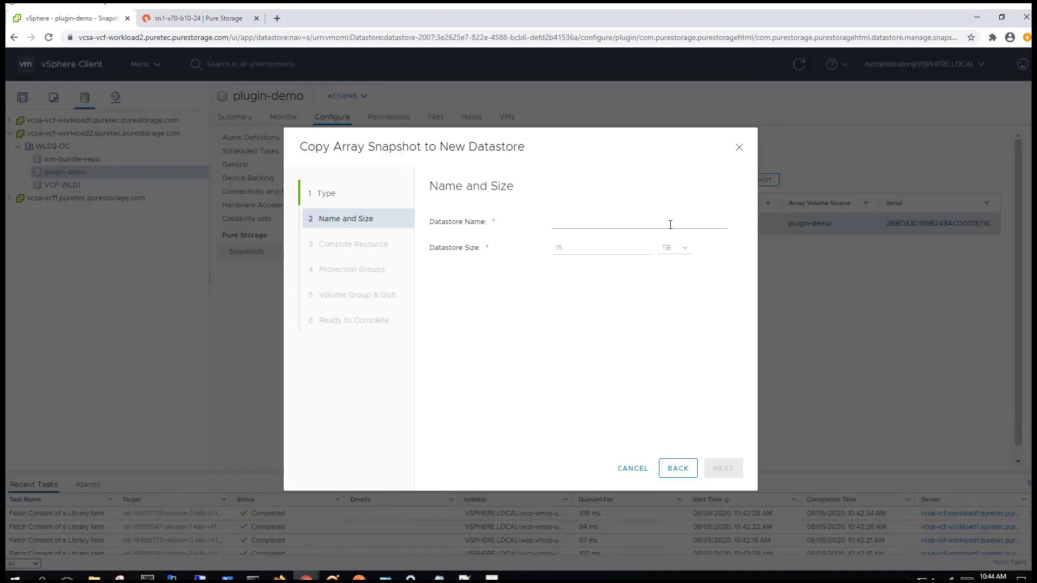
click(579, 223)
text(pug)
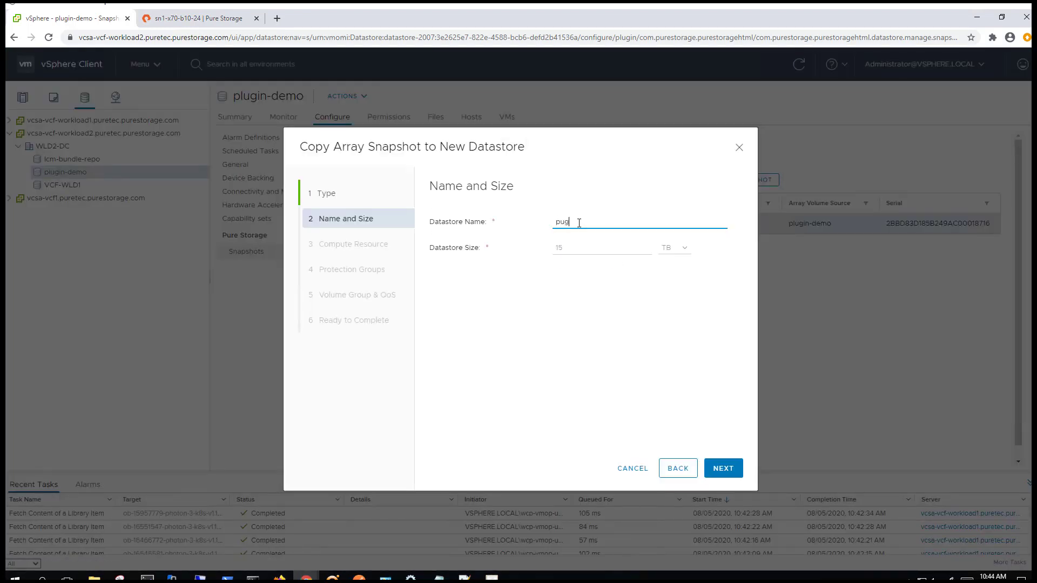
key(BackSpace)
key(BackSpace)
text(lugin-)
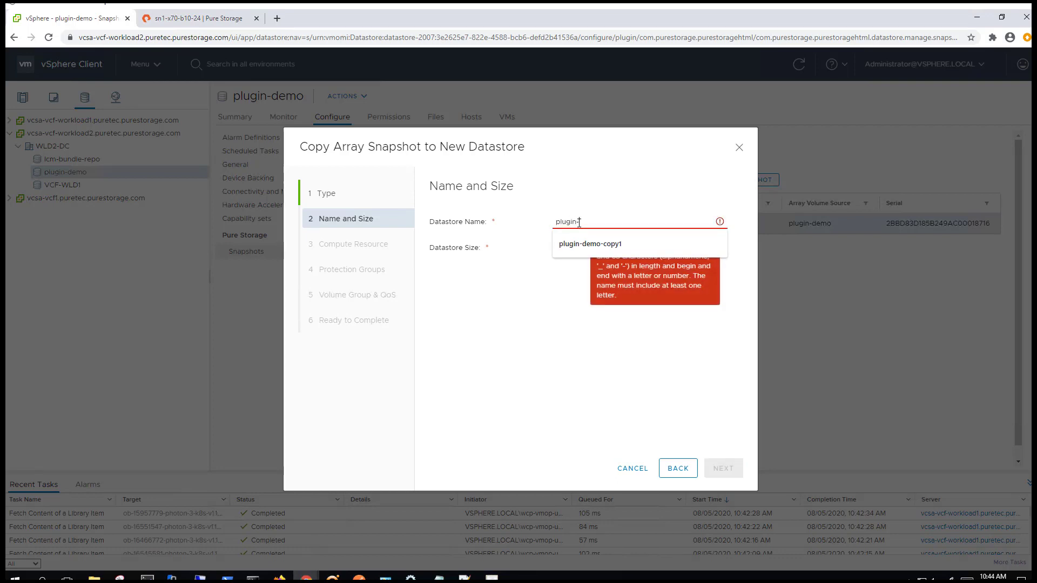
text(demo-copy)
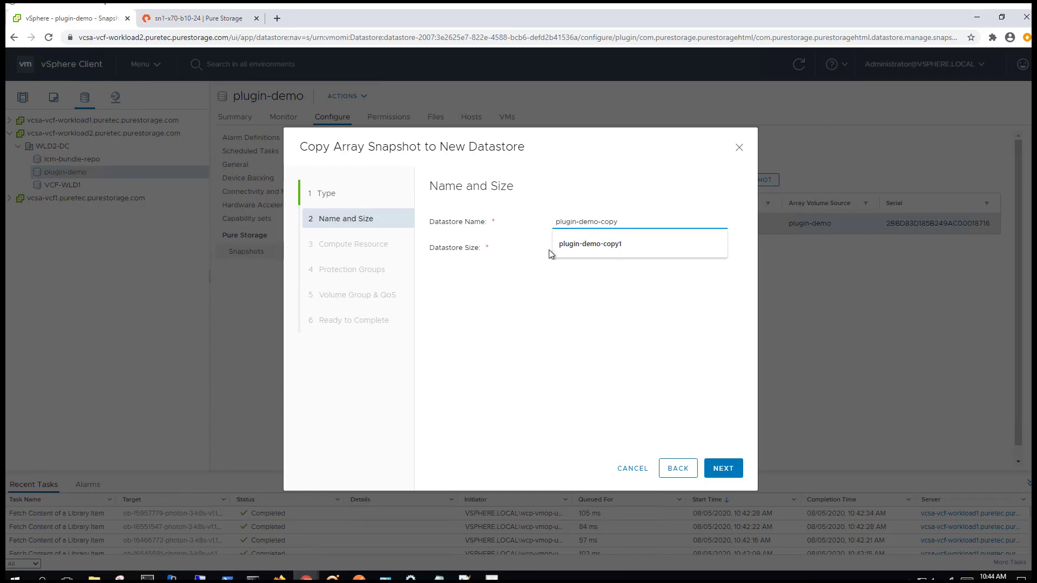
click(503, 280)
Keep the default compute resource, protection group and QoS settings, and create the datastore
click(724, 470)
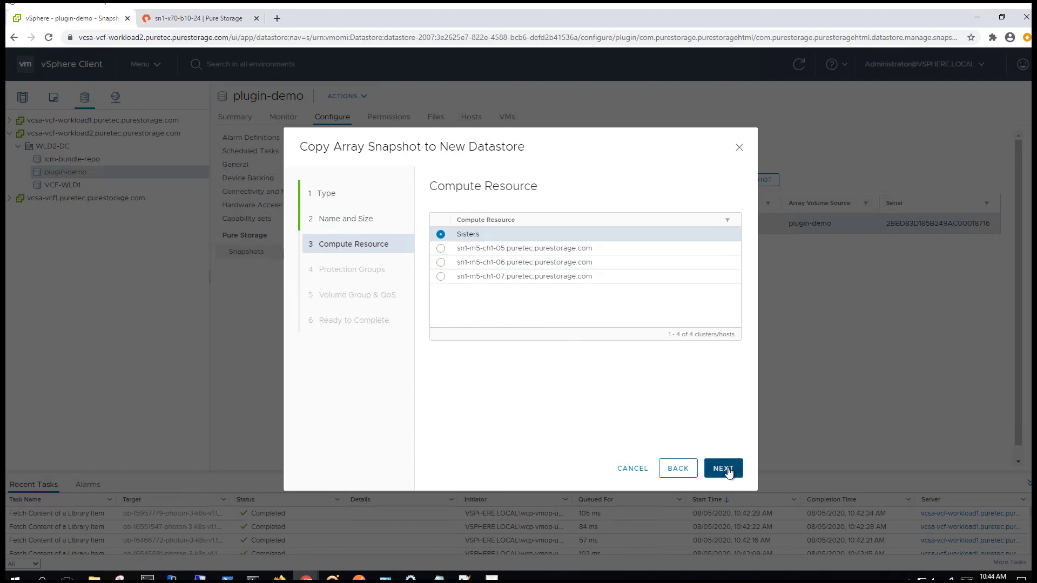
click(728, 469)
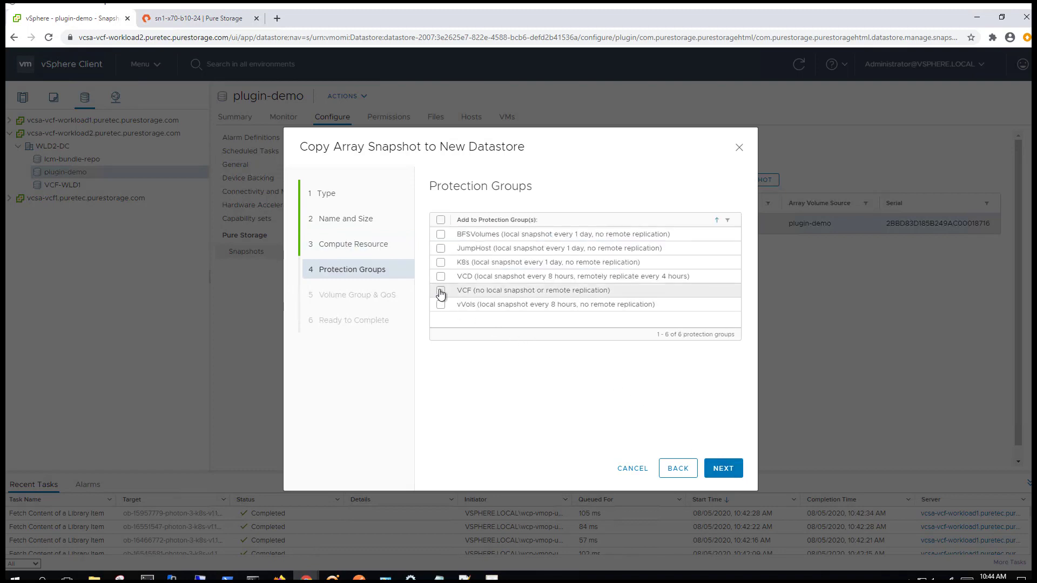
click(724, 469)
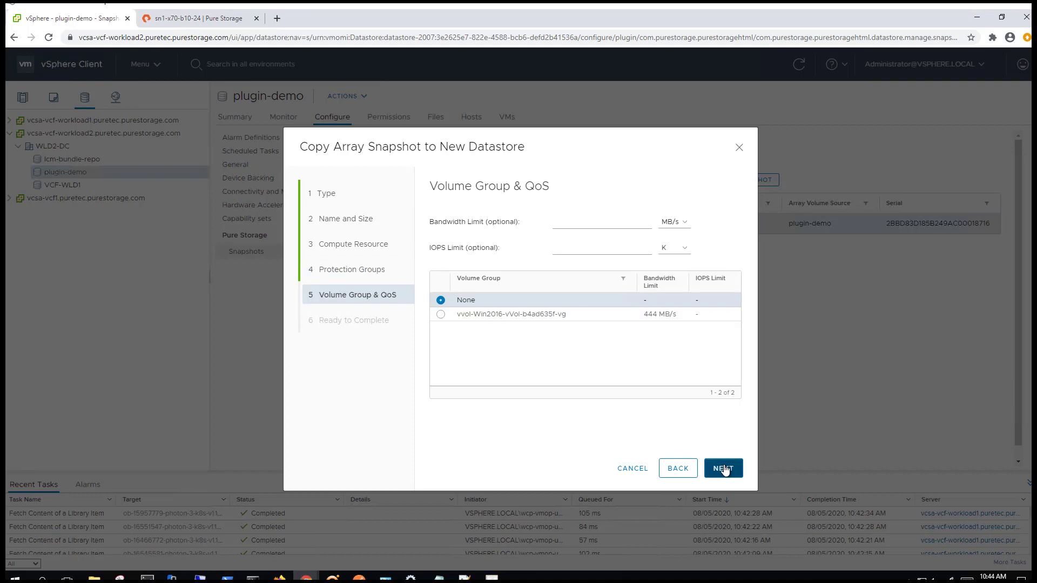
click(725, 469)
click(723, 469)
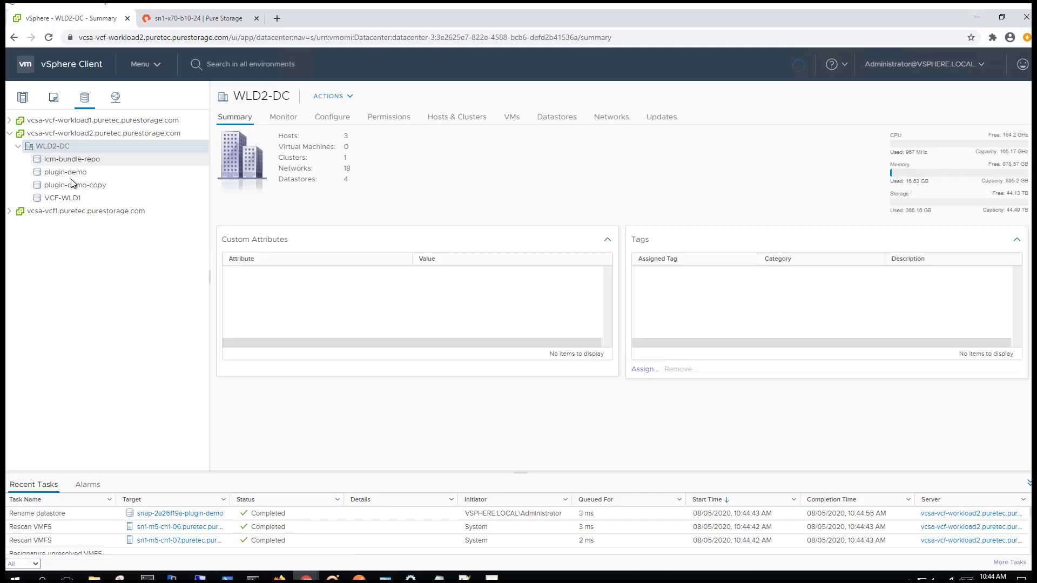
Destroy plugin-demo-copy and its backing array volume through Pure Storage > Destroy Datastore
click(76, 185)
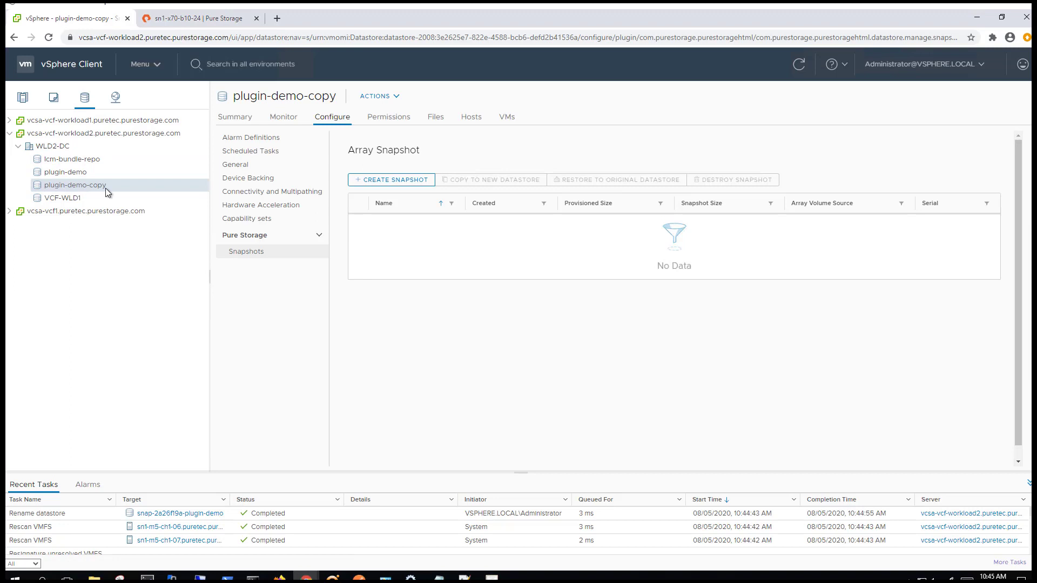
right_click(106, 190)
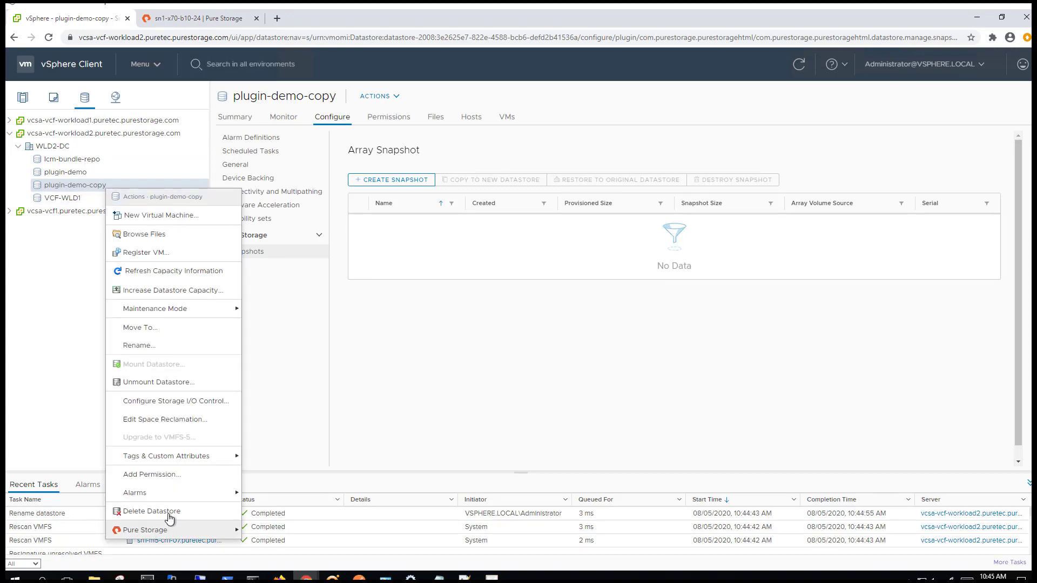
mouse_move(170, 531)
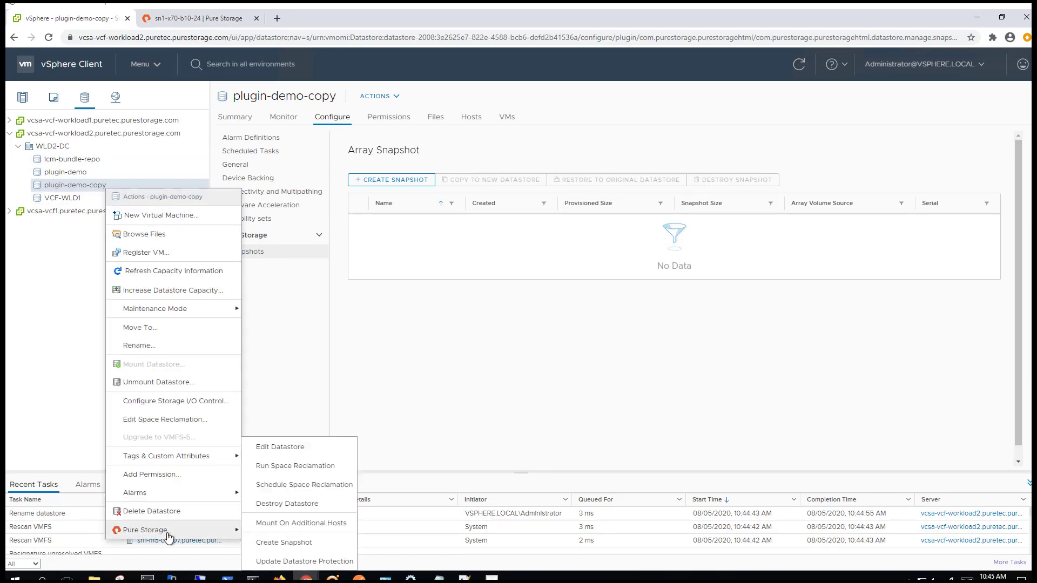
click(310, 504)
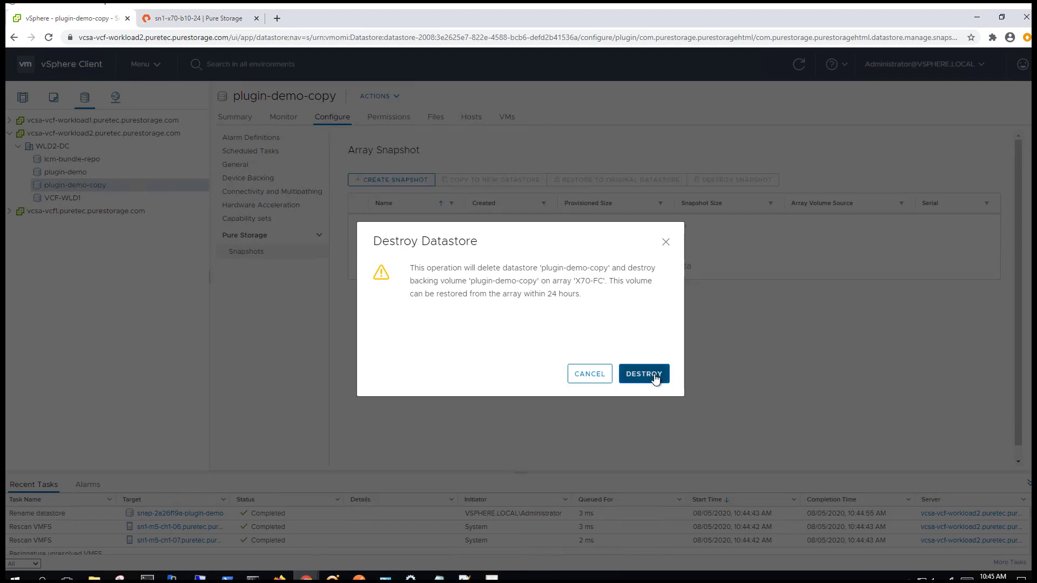
click(656, 374)
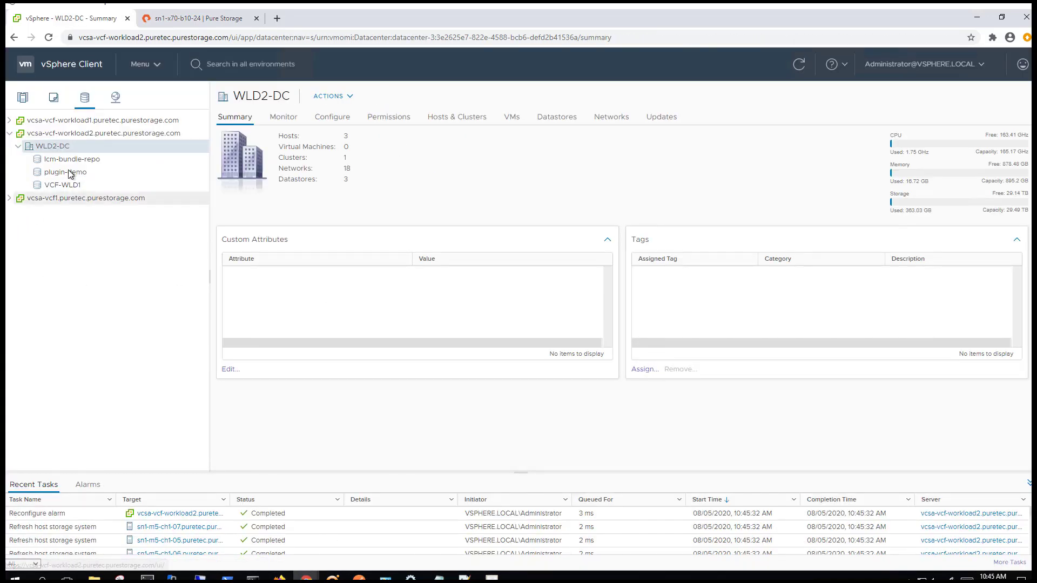
Locate plugin-demo-copy under the FlashArray's destroyed volumes, then head back to vSphere
click(195, 20)
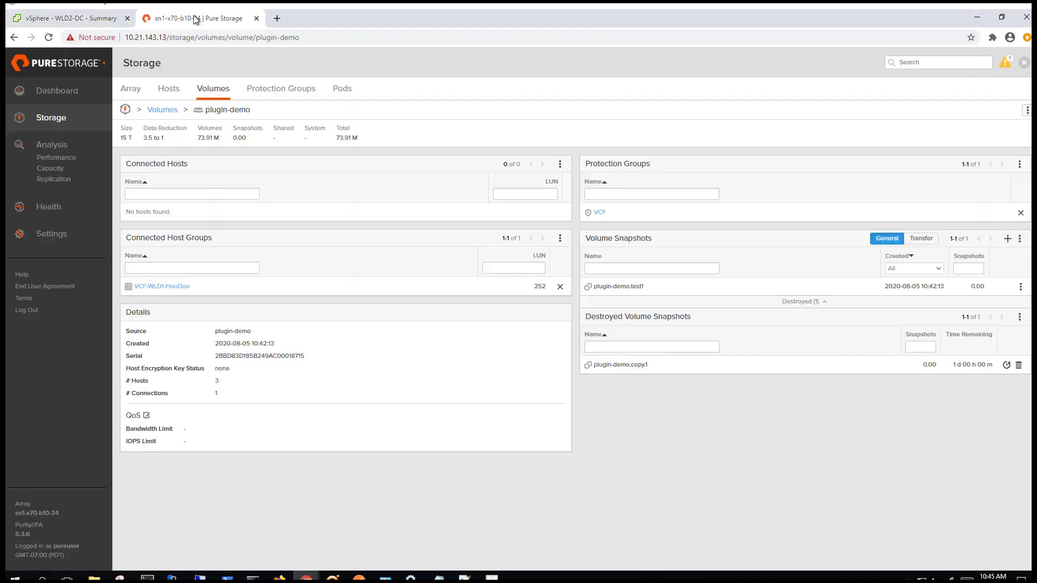
click(213, 88)
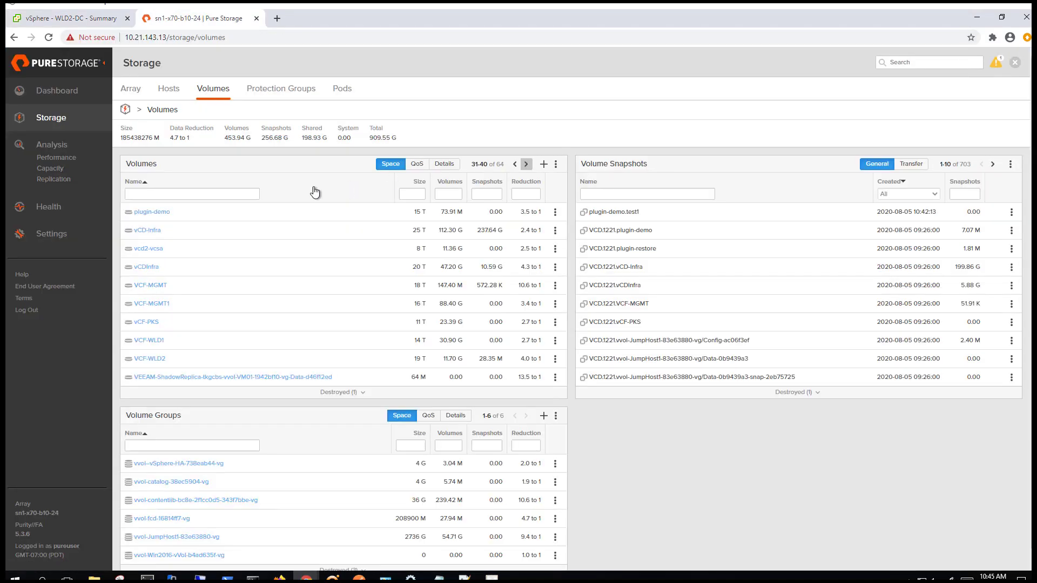
click(363, 391)
scroll(302, 421, down, 1)
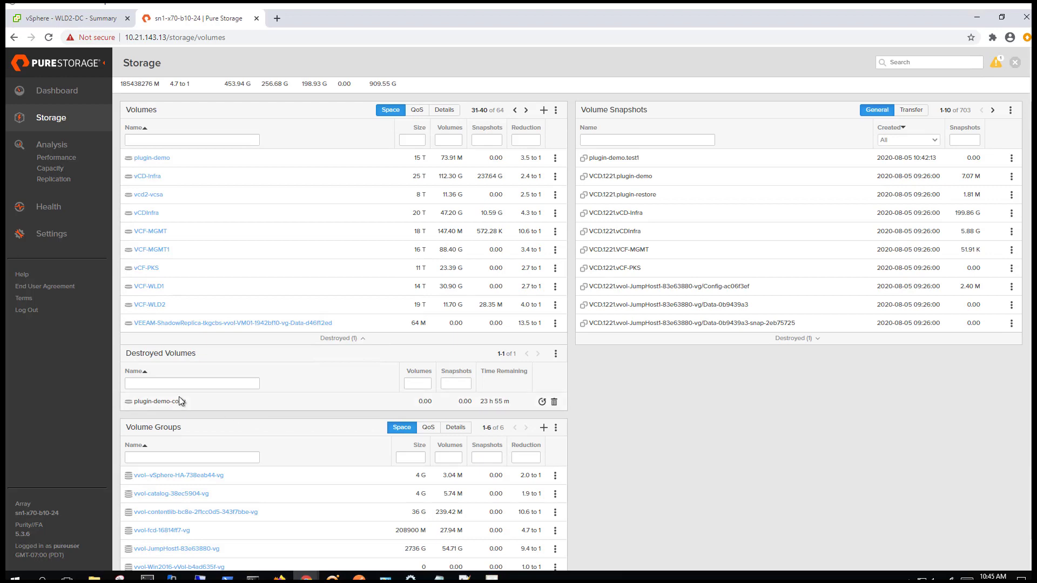
drag(171, 402, 133, 402)
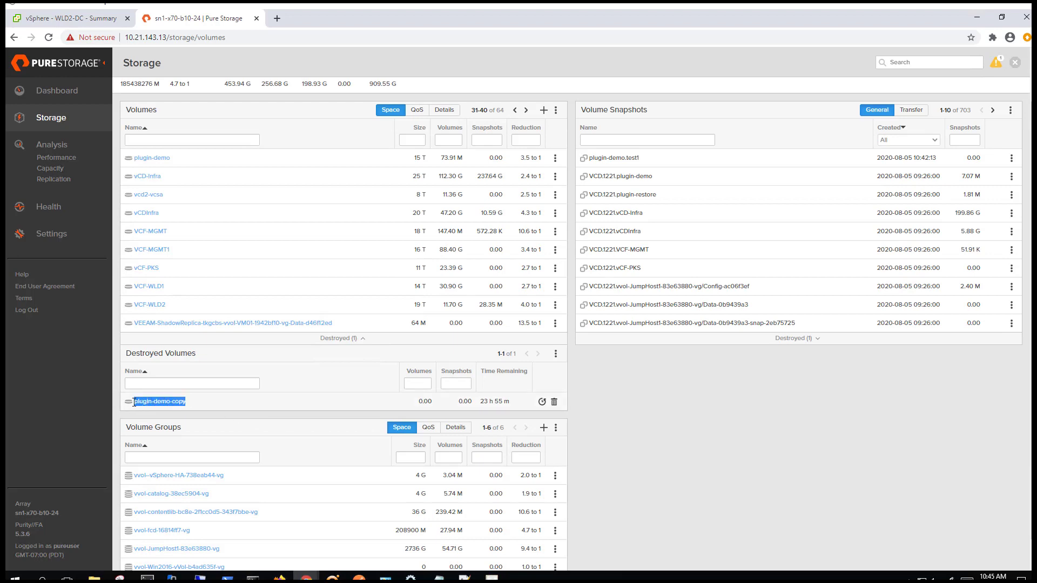
click(258, 405)
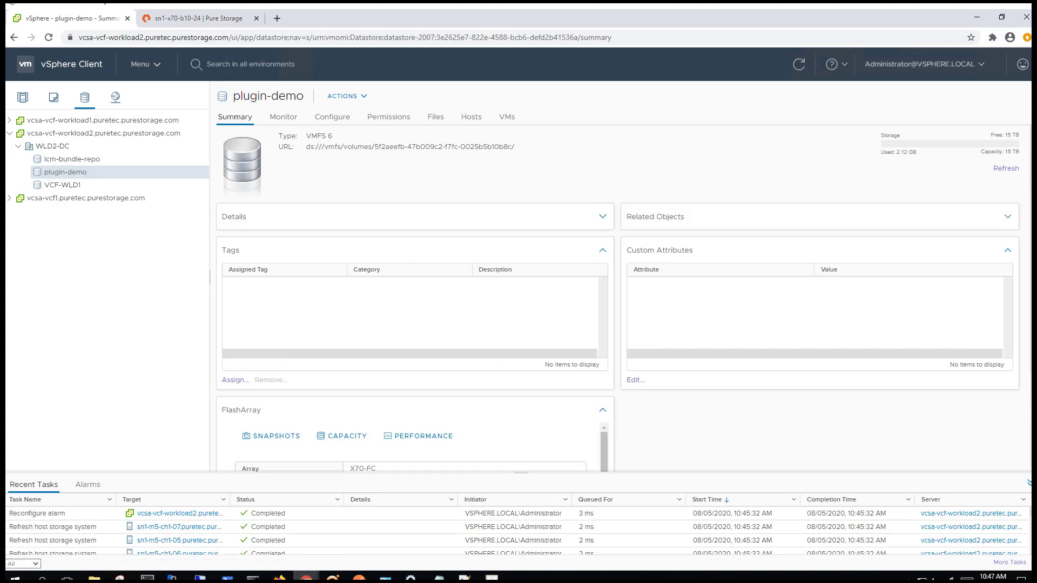
Open plugin-demo's FlashArray Capacity page from the Summary panel to see 12.45-to-1 reduction
scroll(507, 432, down, 3)
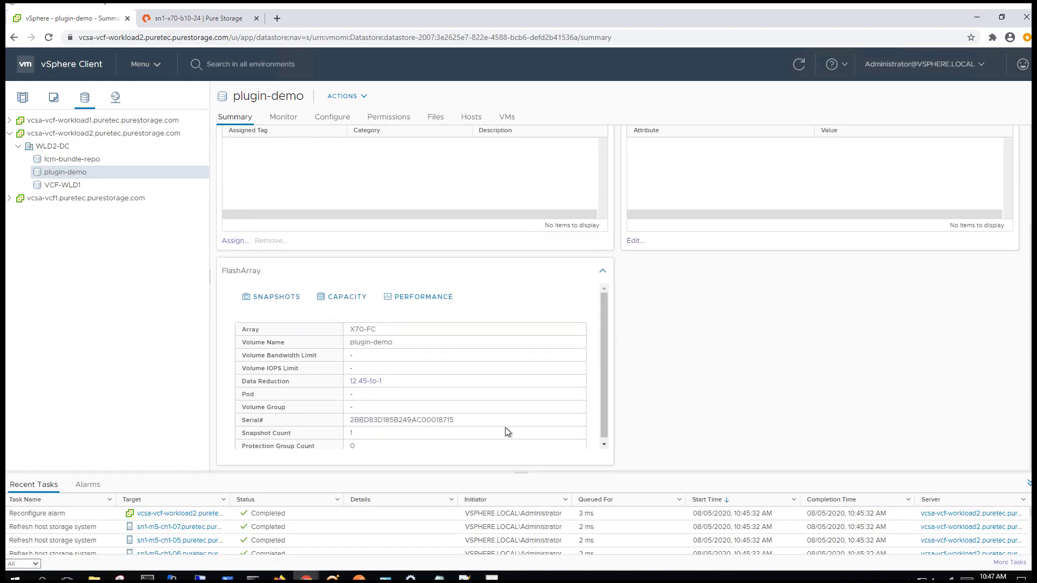
scroll(607, 403, down, 1)
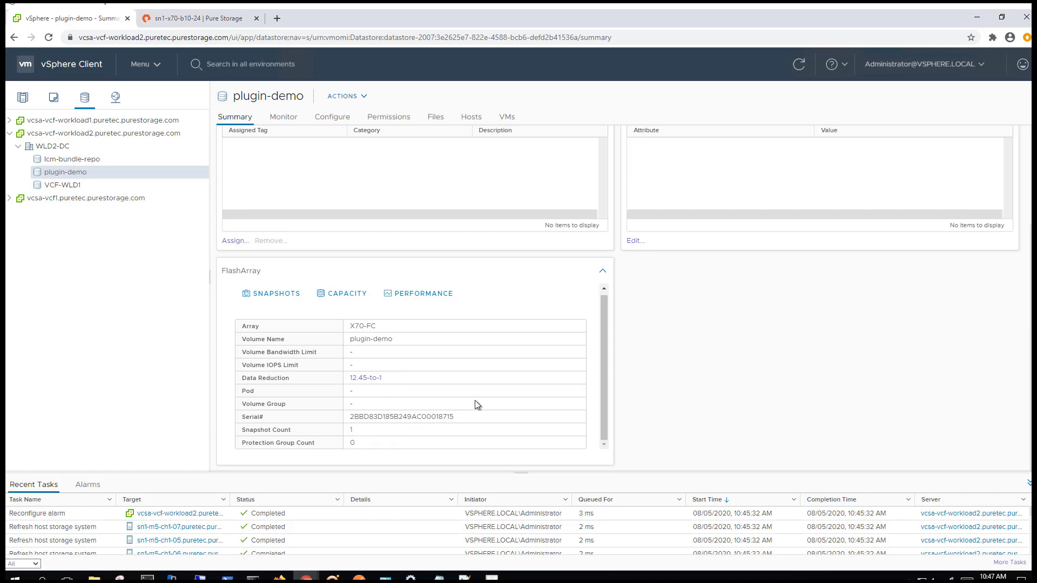
click(342, 295)
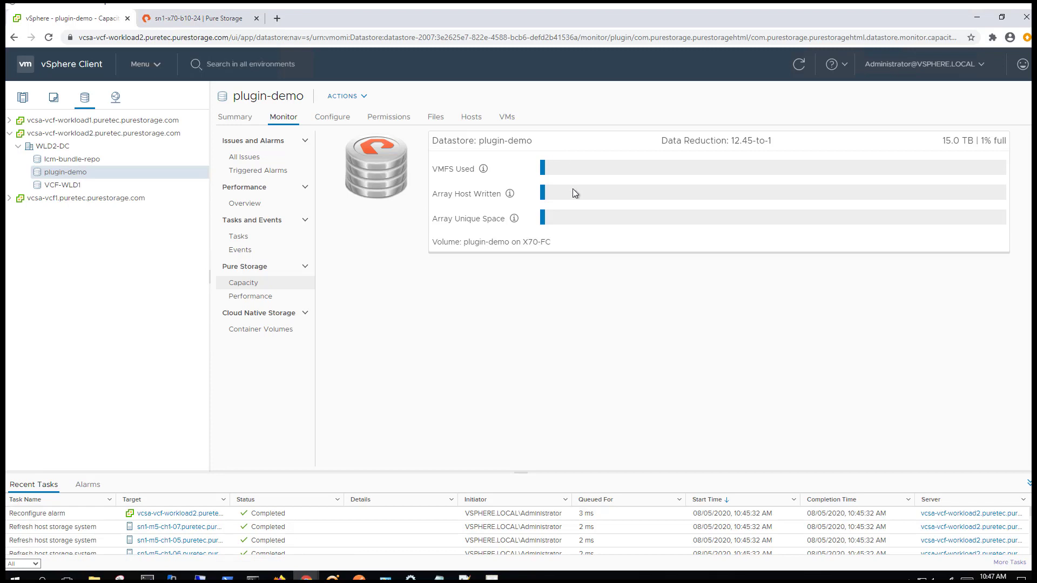
mouse_move(575, 202)
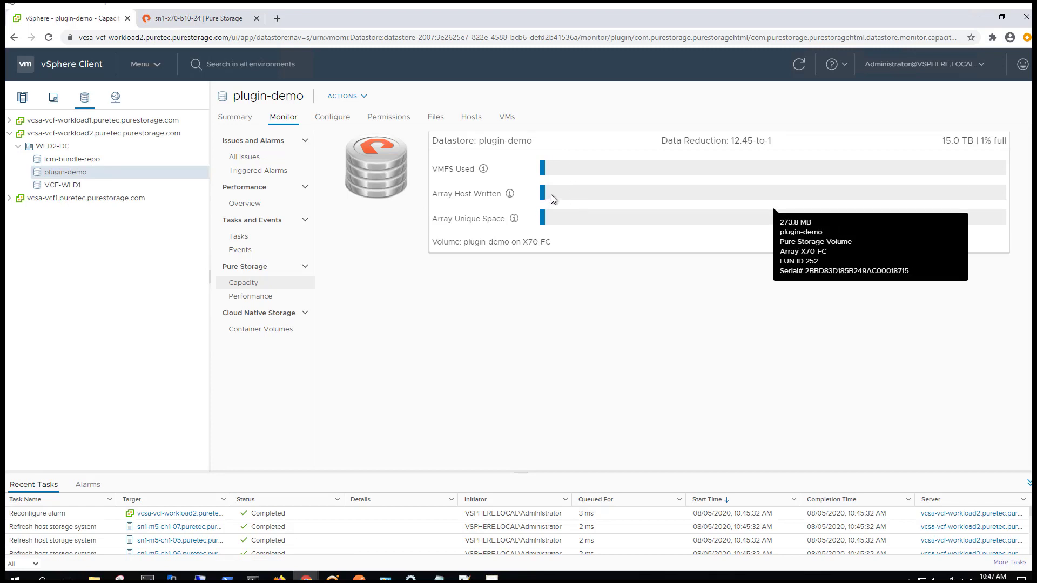
mouse_move(560, 169)
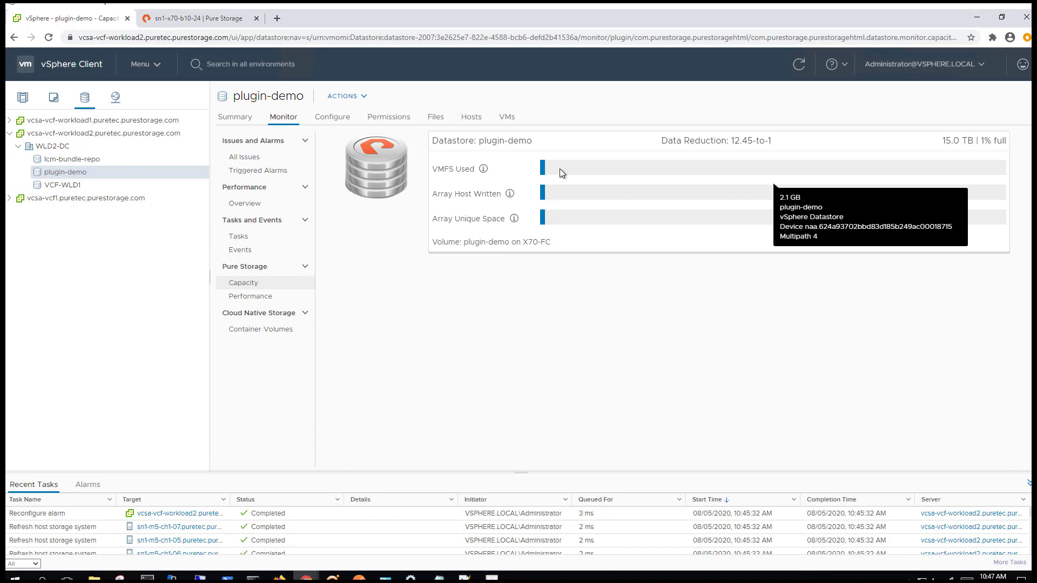
click(255, 300)
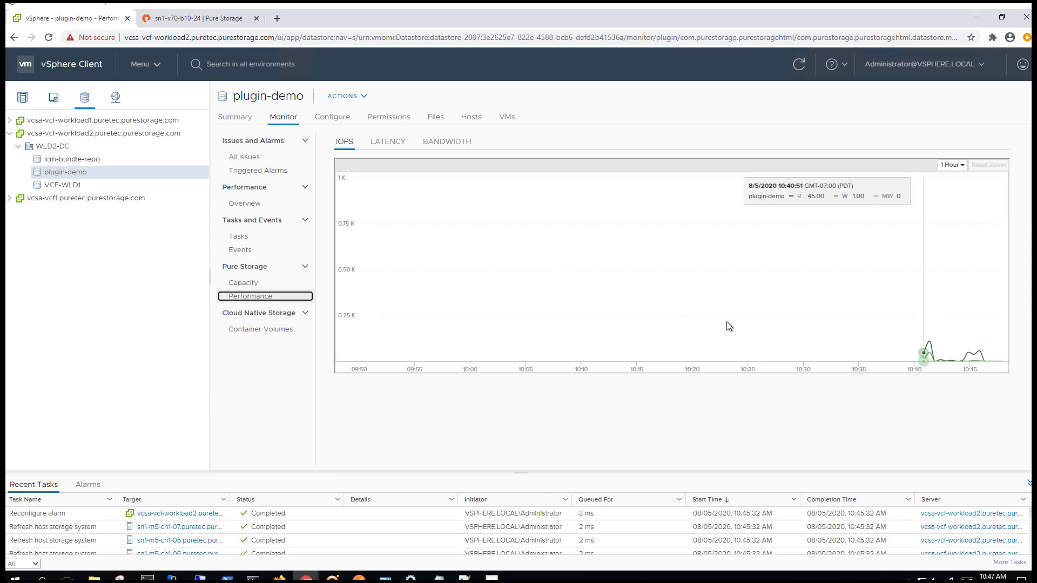
Zoom the IOPS chart over 1 and 3 hours, reset it, then view latency and bandwidth
drag(886, 350, 987, 347)
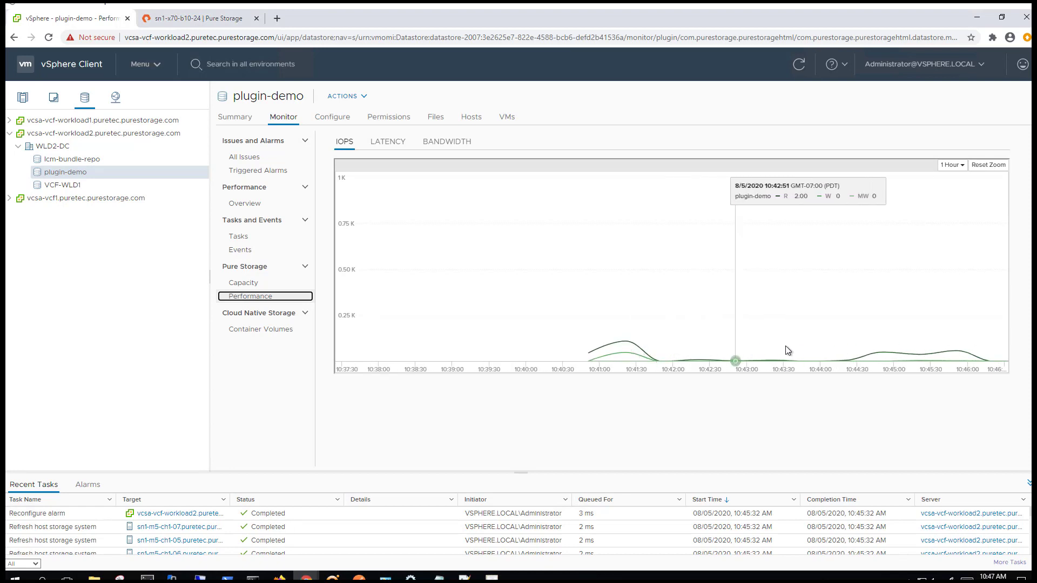
click(952, 164)
click(944, 198)
drag(938, 351, 983, 350)
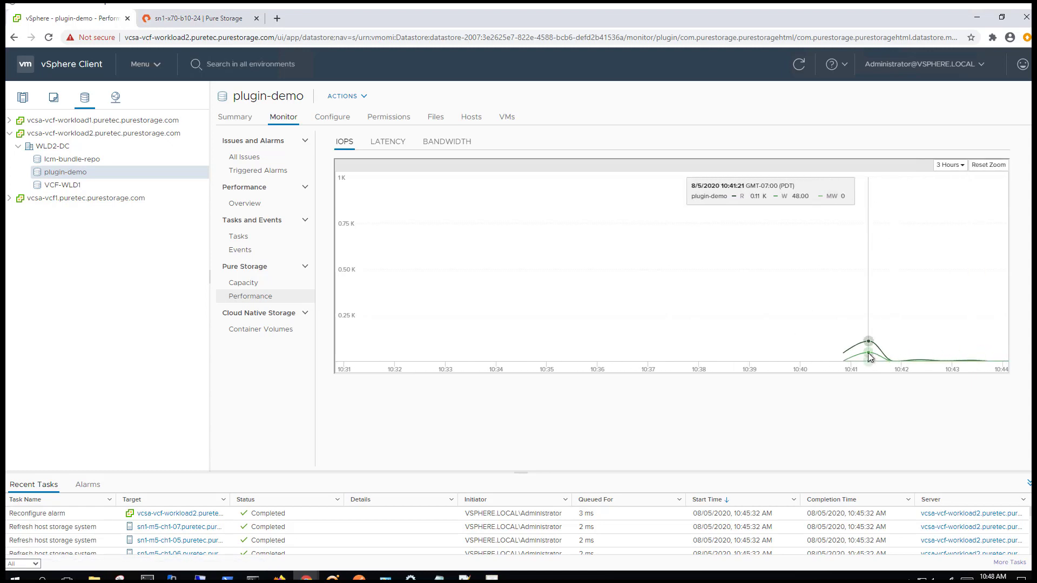
click(983, 167)
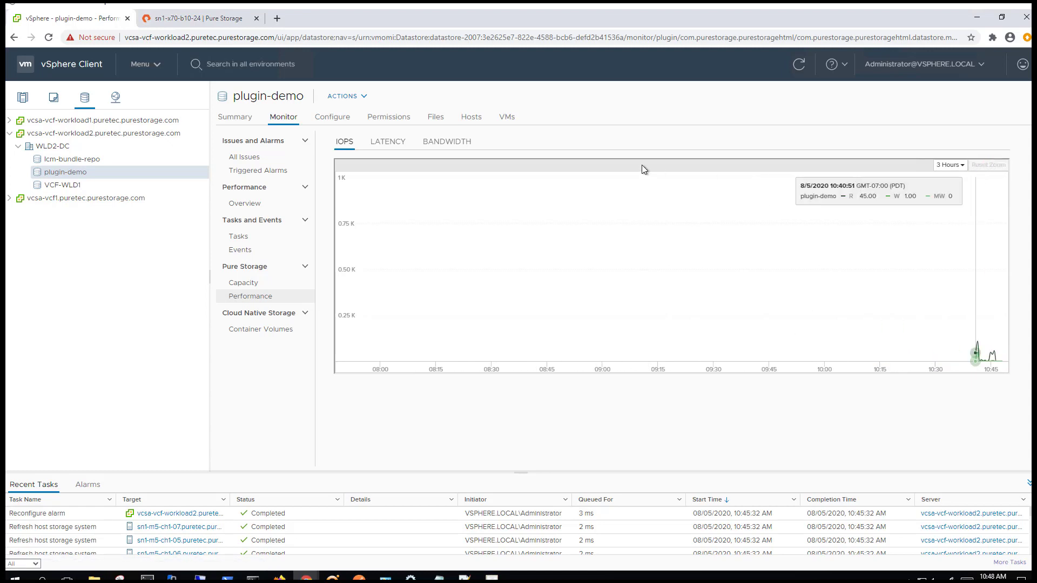
click(388, 141)
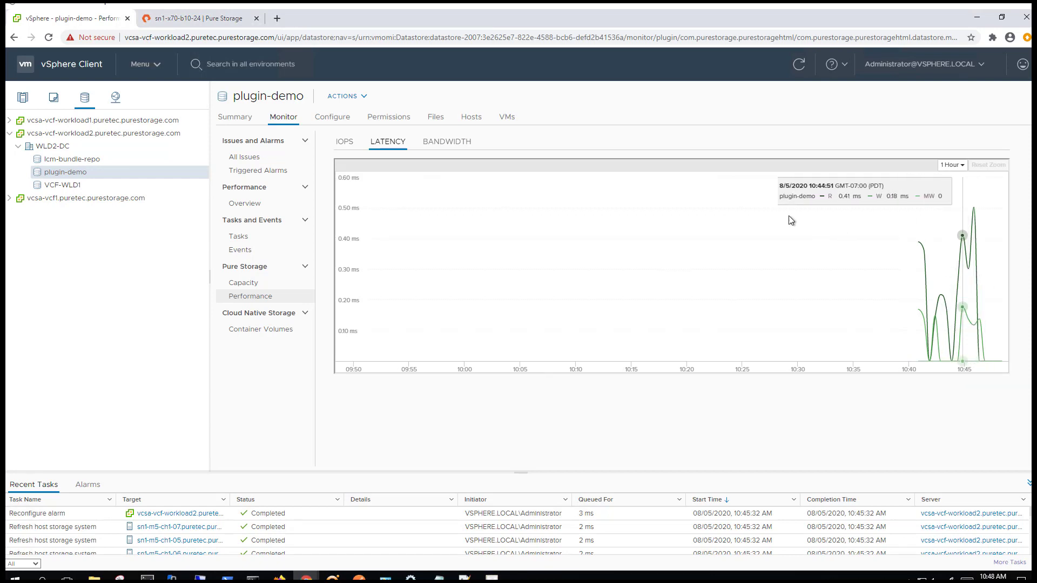
click(467, 144)
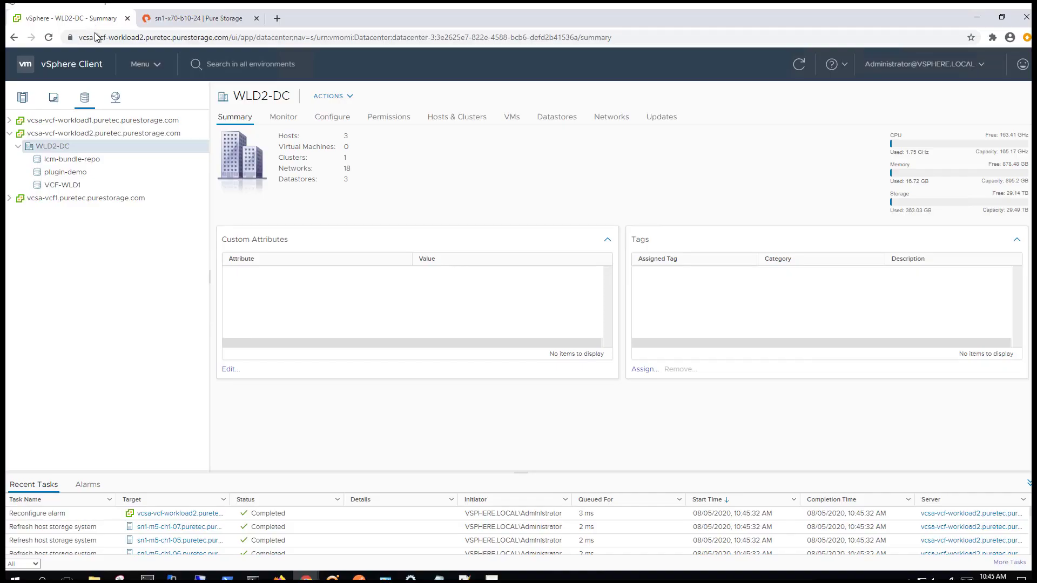
Add plugin-demo to the VCD protection group via Update Datastore Protection
click(60, 175)
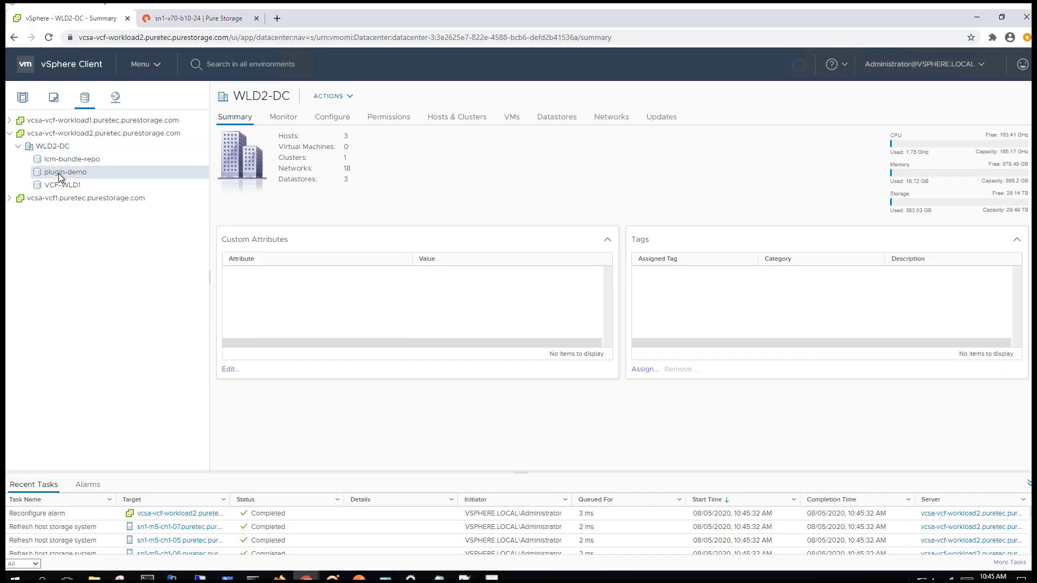
right_click(61, 174)
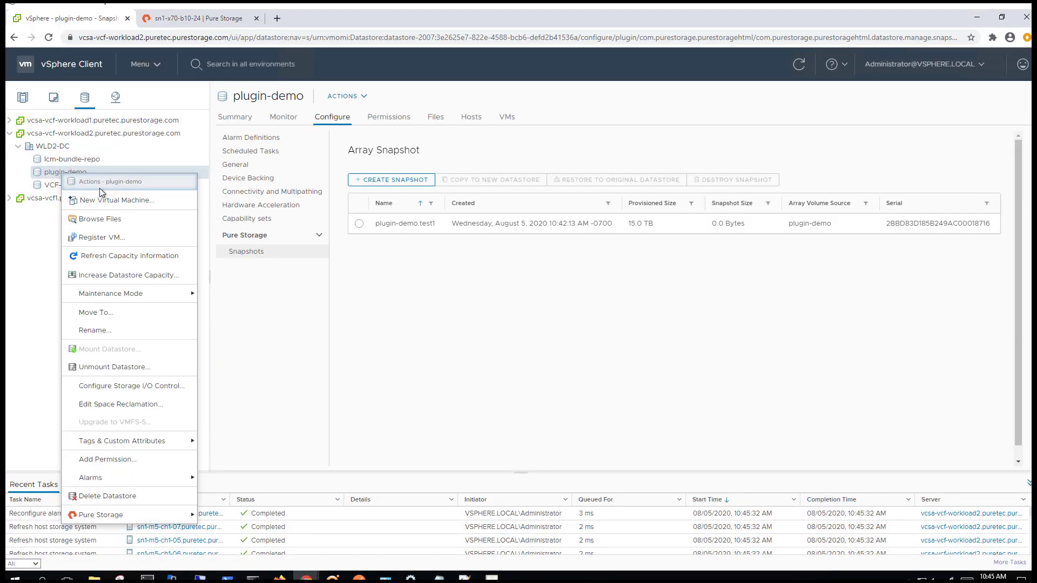
mouse_move(131, 516)
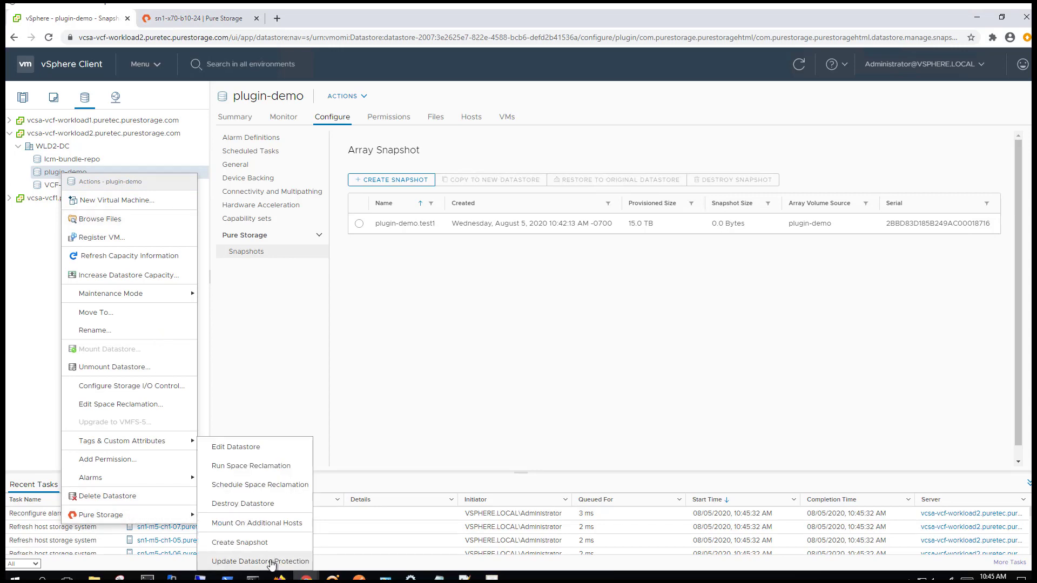
click(273, 562)
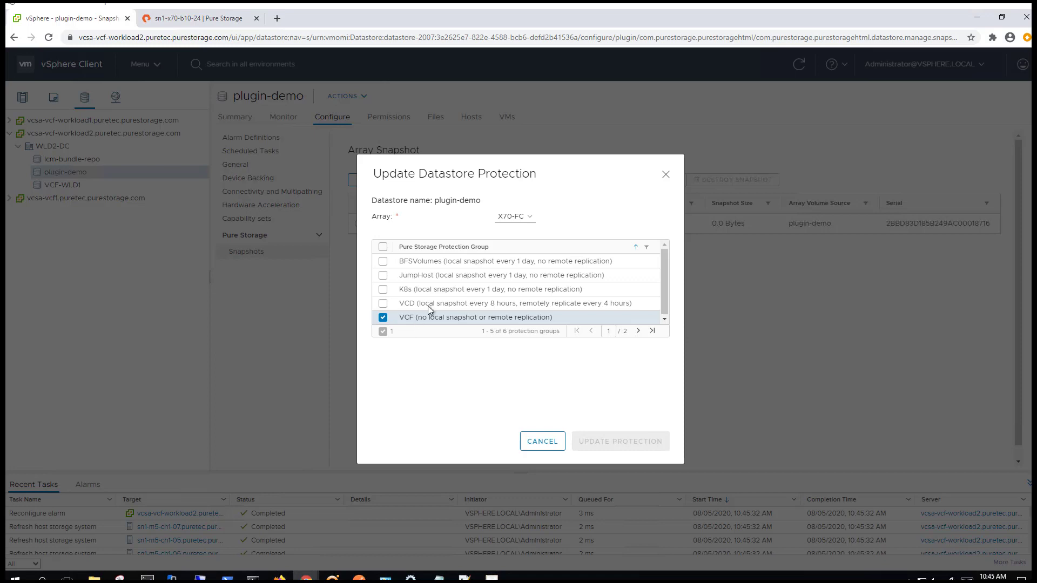
click(383, 303)
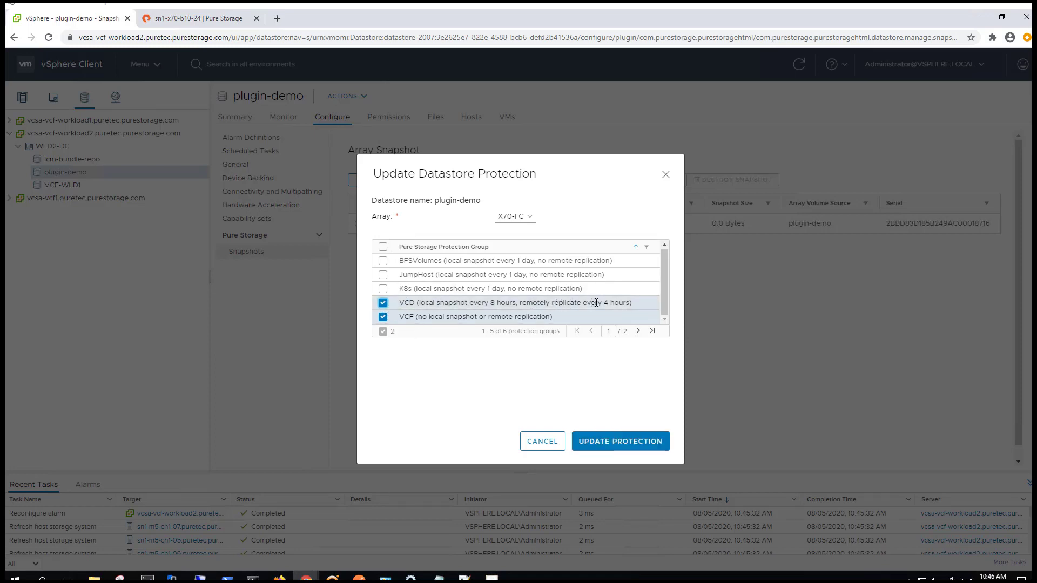
click(620, 444)
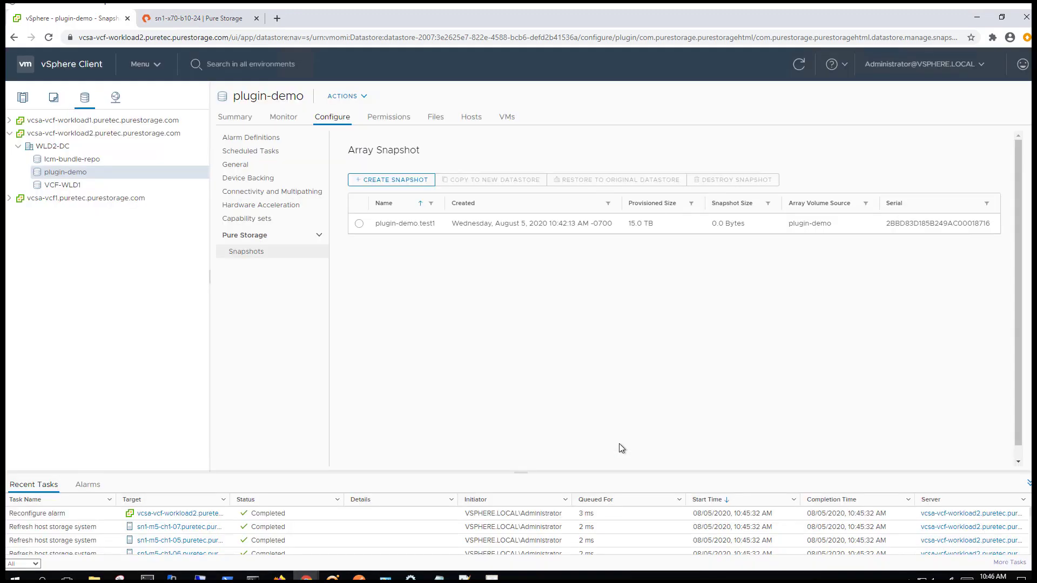
Verify plugin-demo among the array's protection group members, then return to vSphere
click(190, 17)
click(267, 88)
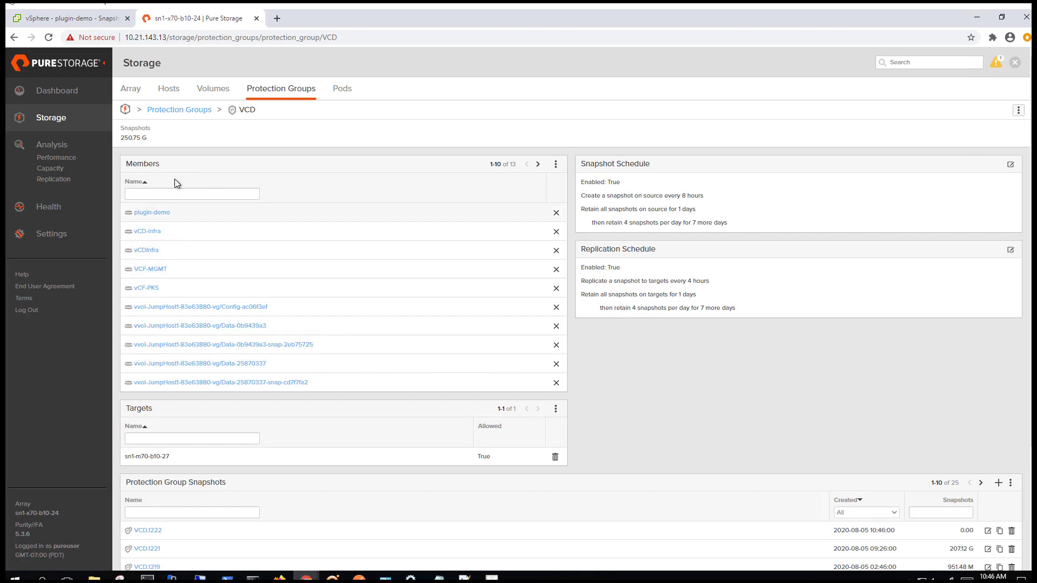
click(90, 20)
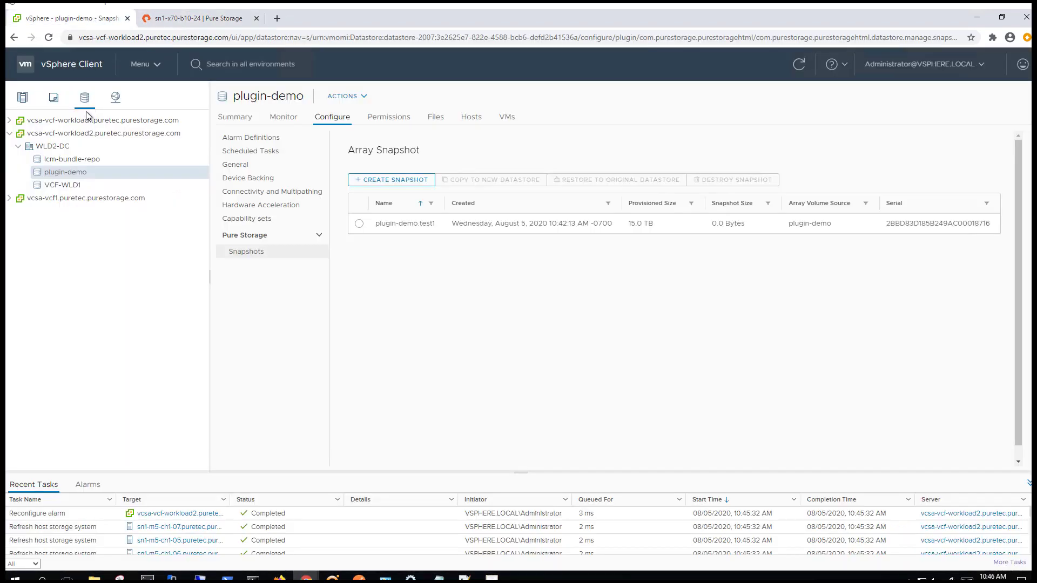
Uncheck VCD and VCF in plugin-demo's Update Datastore Protection and apply the change
right_click(59, 174)
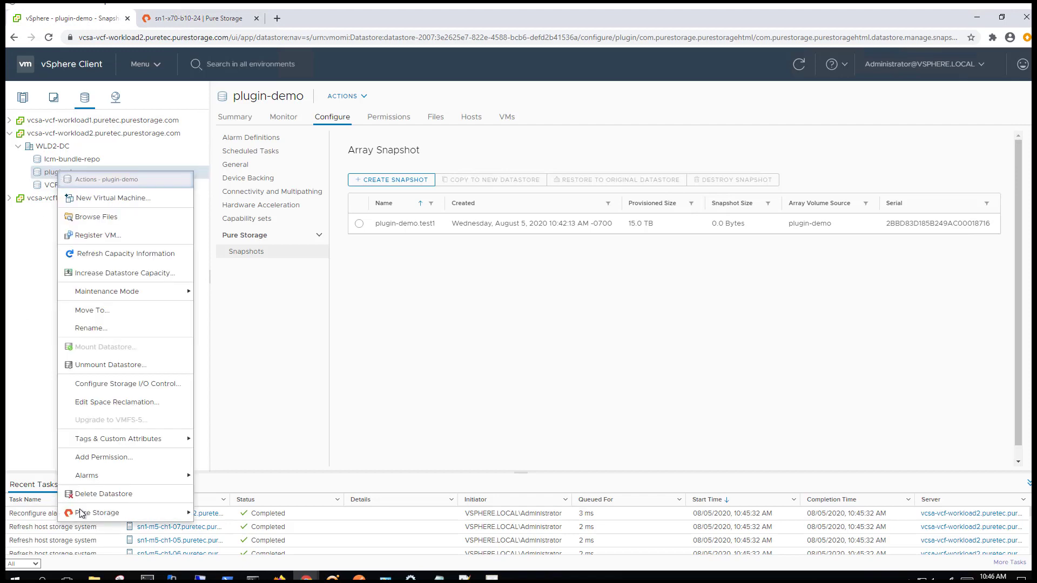
mouse_move(84, 513)
click(263, 561)
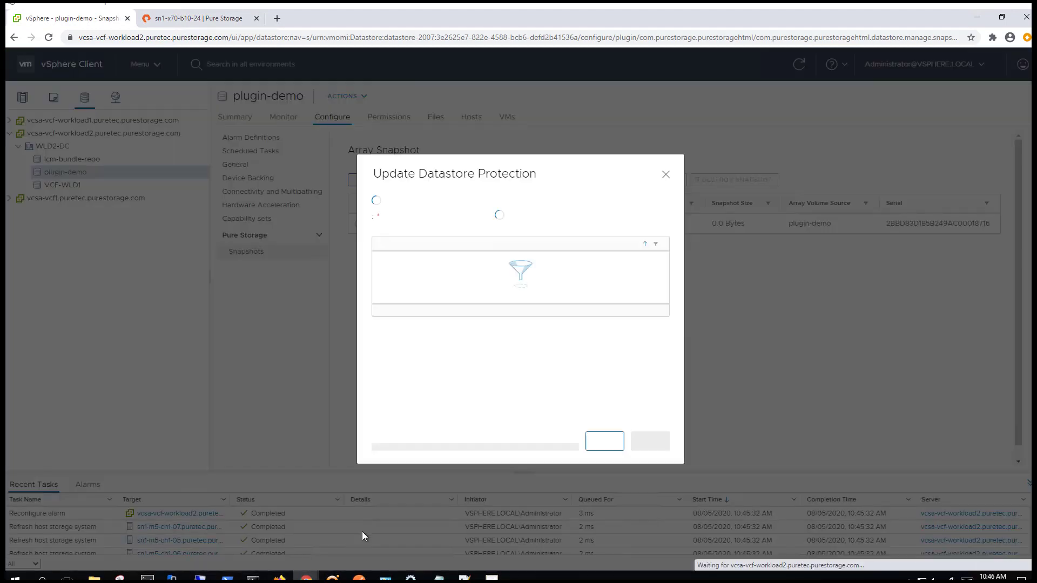
click(382, 305)
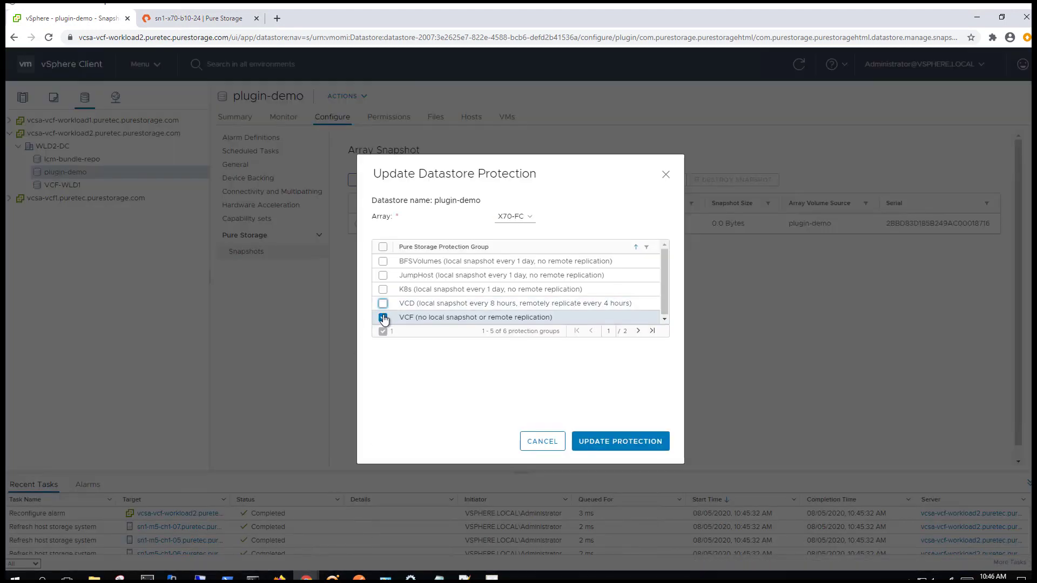
click(383, 317)
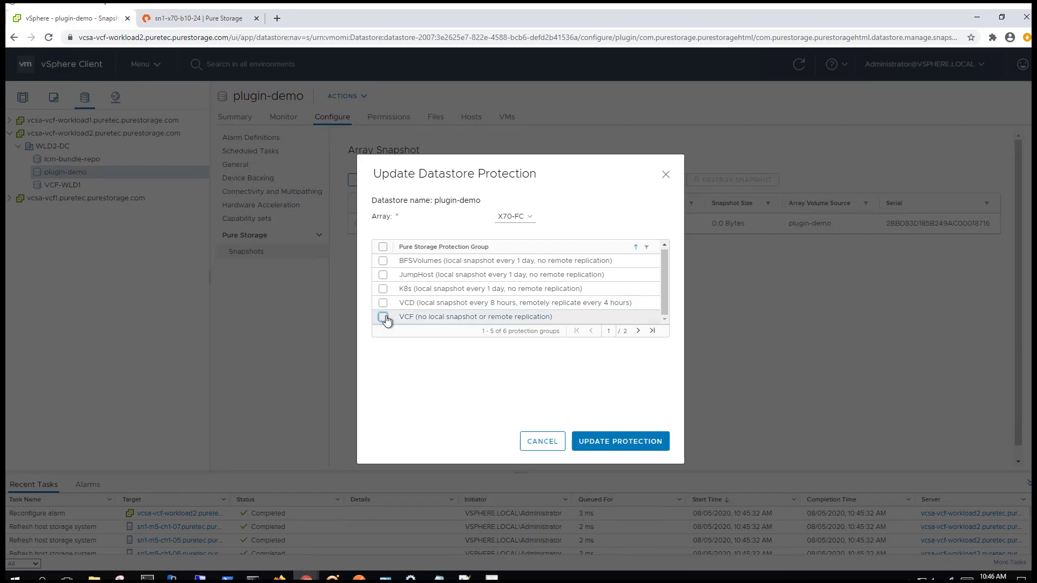
click(626, 447)
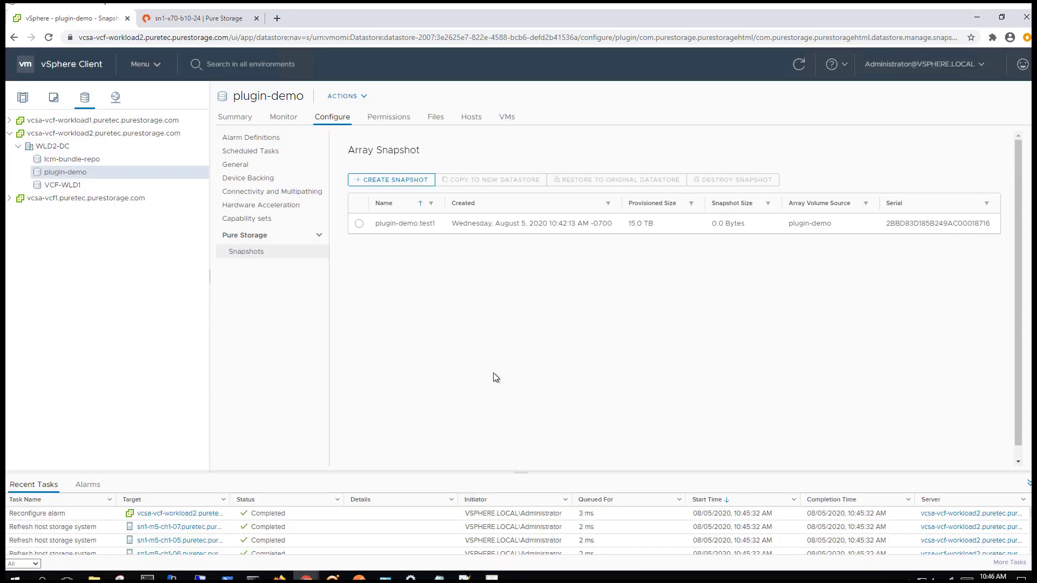
click(199, 18)
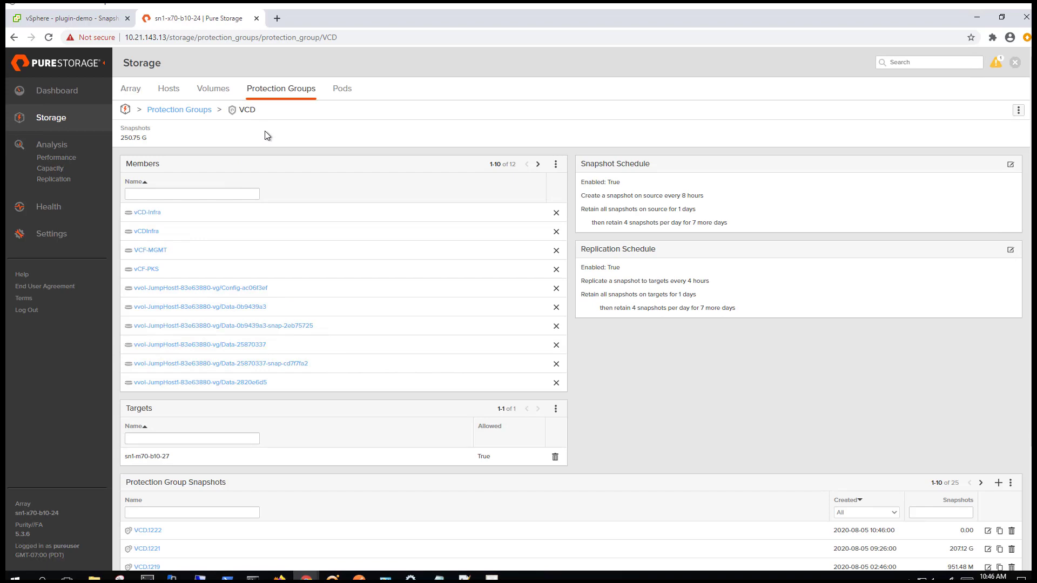
Return to plugin-demo's performance charts in vSphere Client after checking VCD's members
click(81, 22)
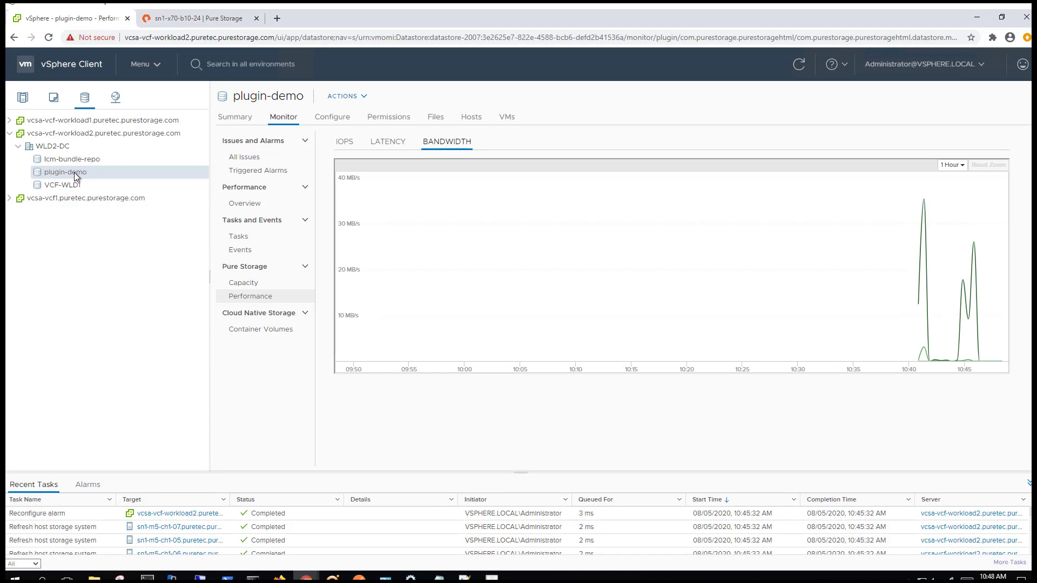
Run space reclamation on plugin-demo using host sn1-m5-ch1-07
right_click(76, 176)
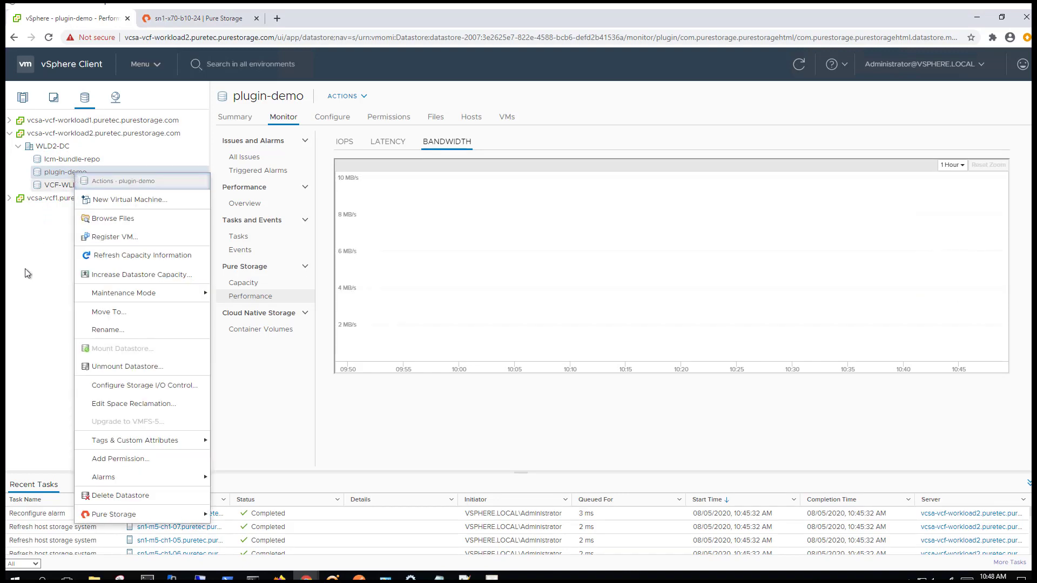
mouse_move(102, 514)
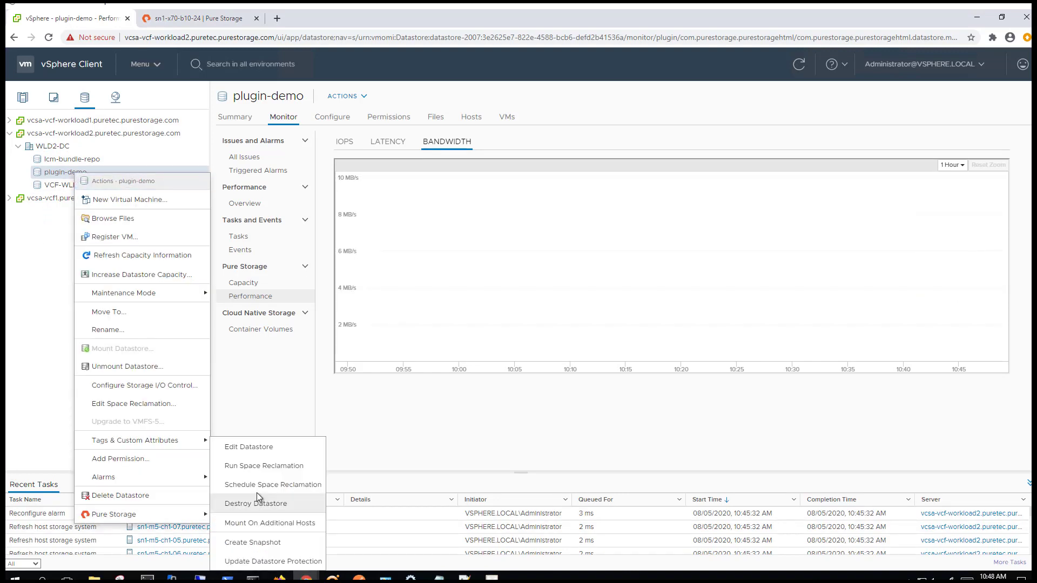
click(264, 467)
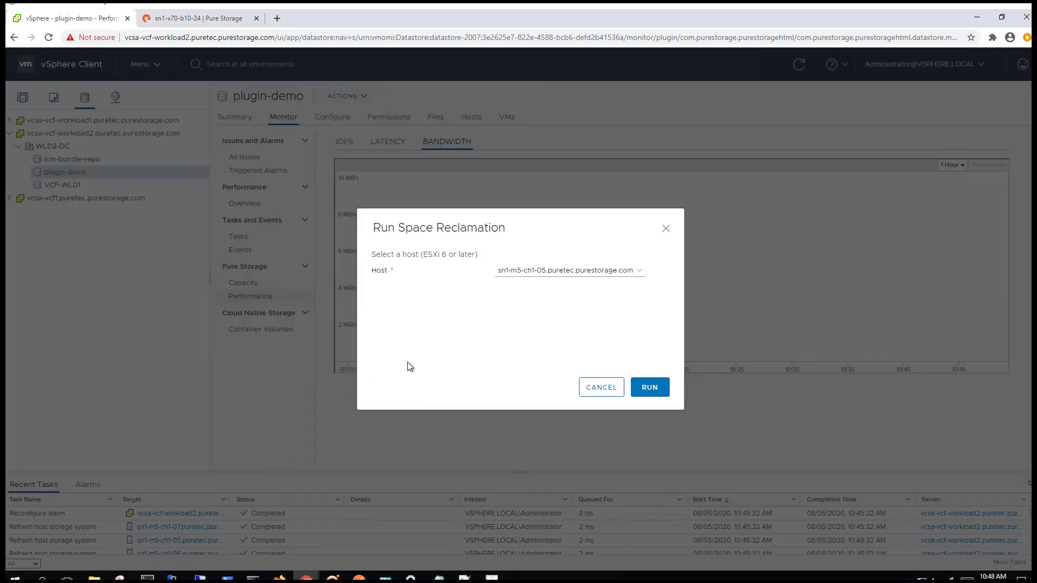
click(575, 272)
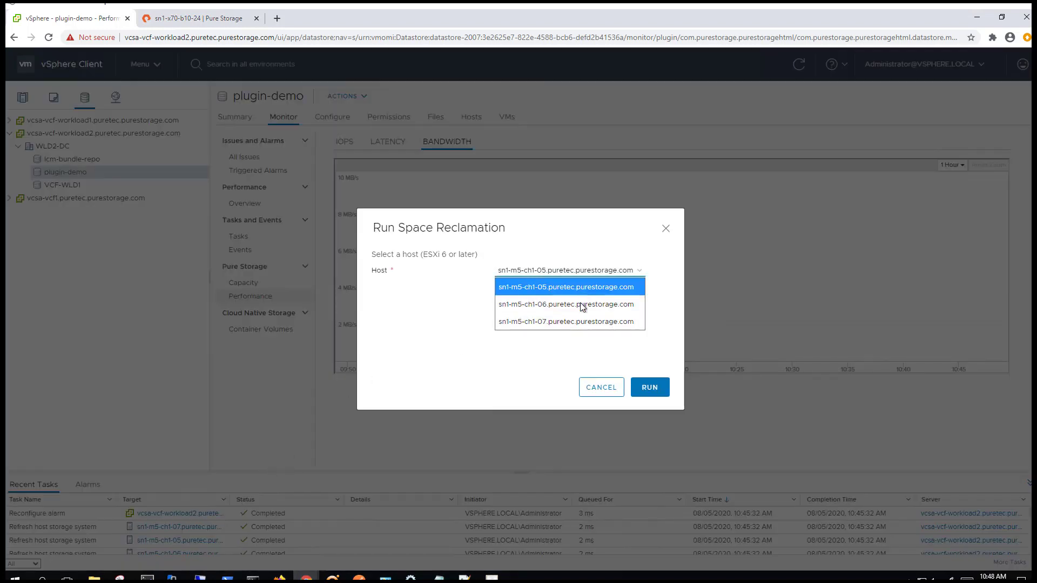
click(581, 321)
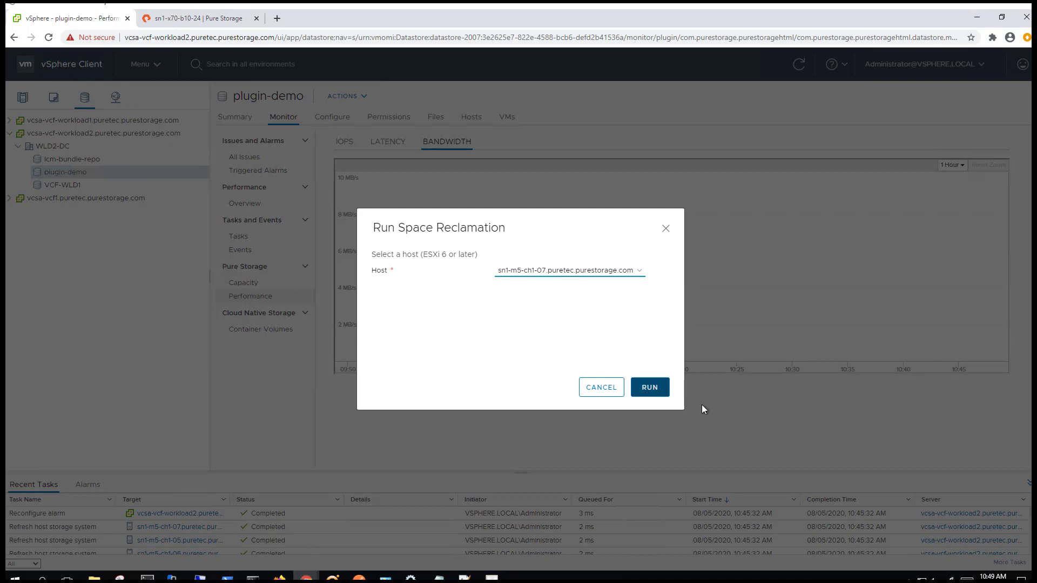
click(650, 387)
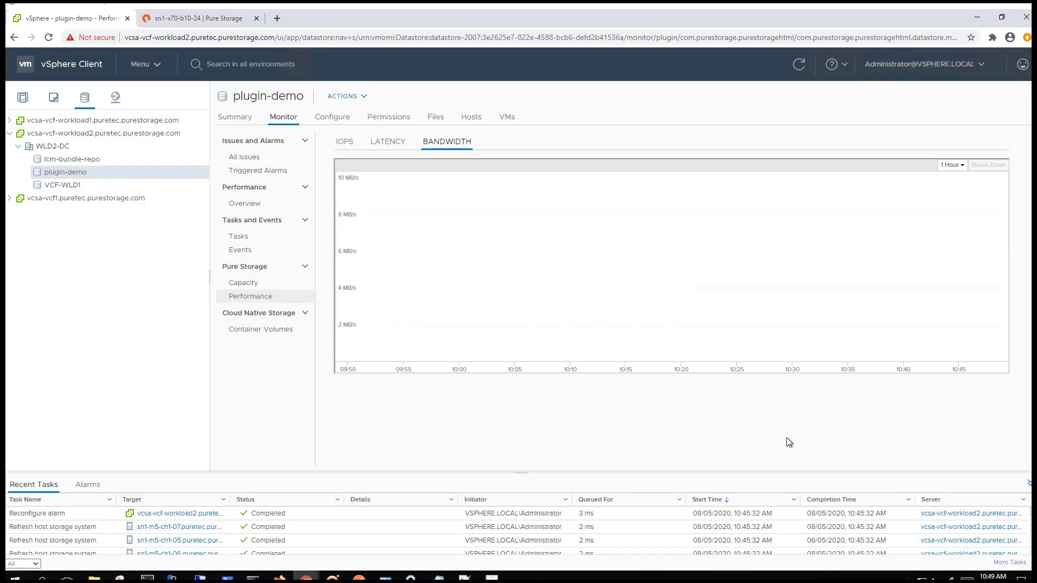
Start a space reclamation schedule for plugin-demo on host sn1-m5-ch1-06
right_click(75, 176)
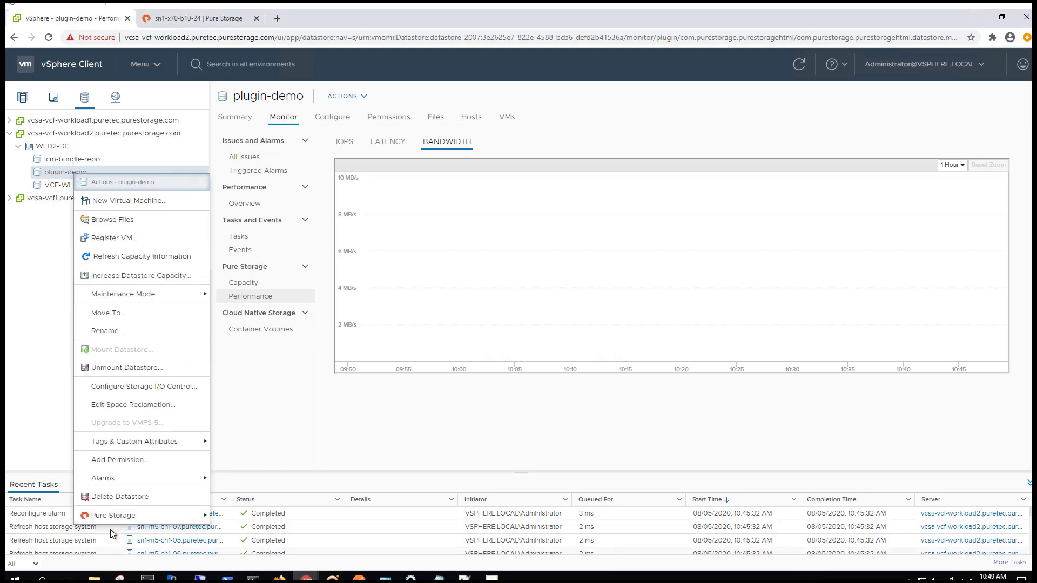
mouse_move(121, 523)
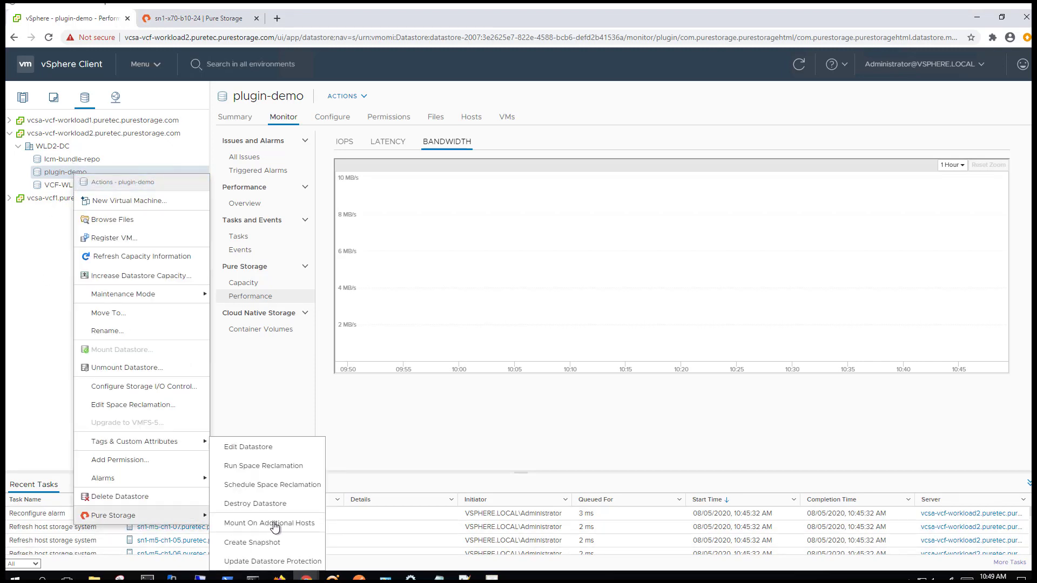
click(293, 490)
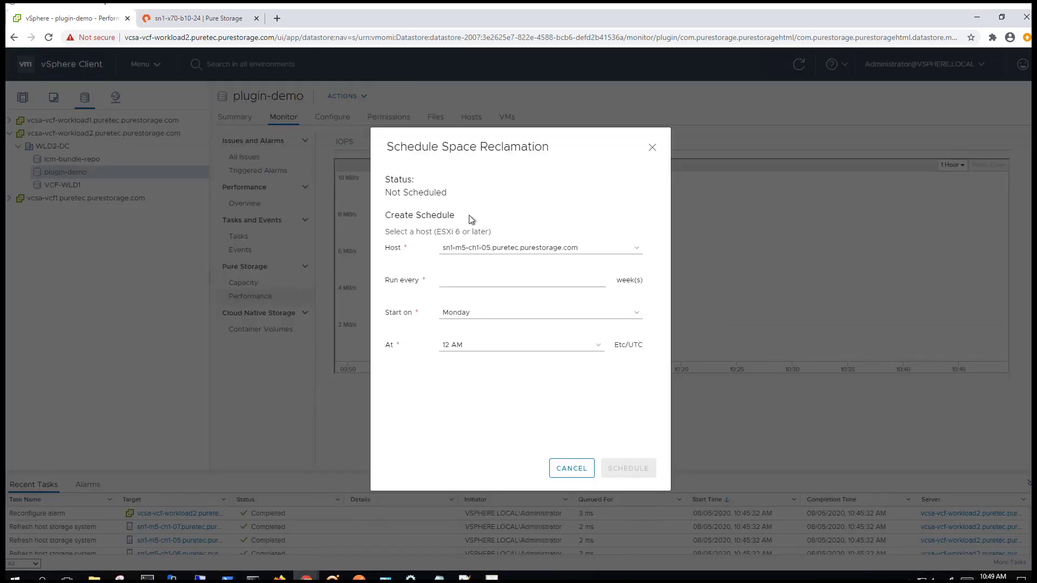
click(513, 248)
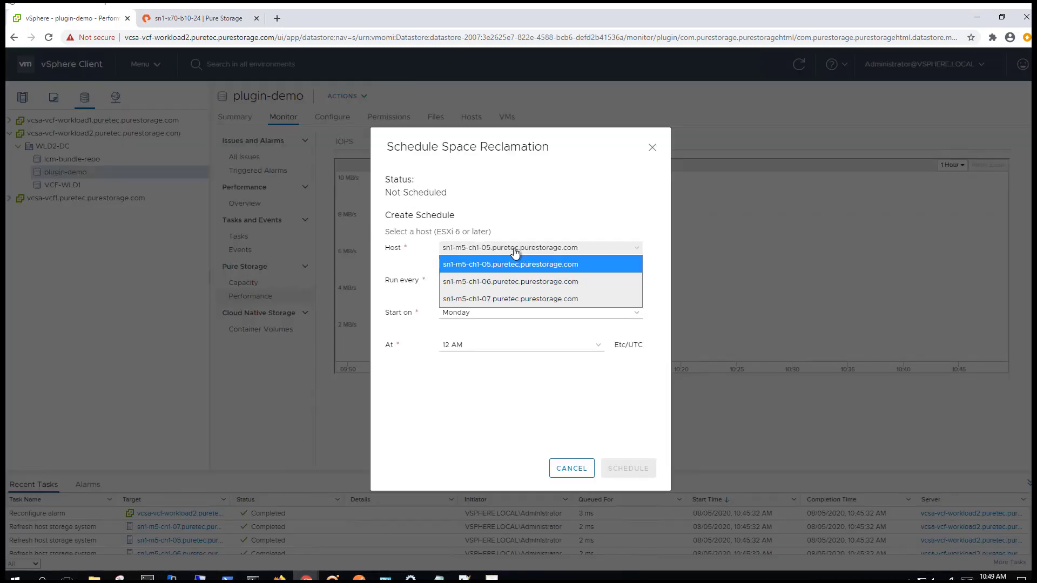
click(514, 282)
Set it to run every 2 weeks starting Saturday at 2 AM, and save
click(504, 280)
text(2)
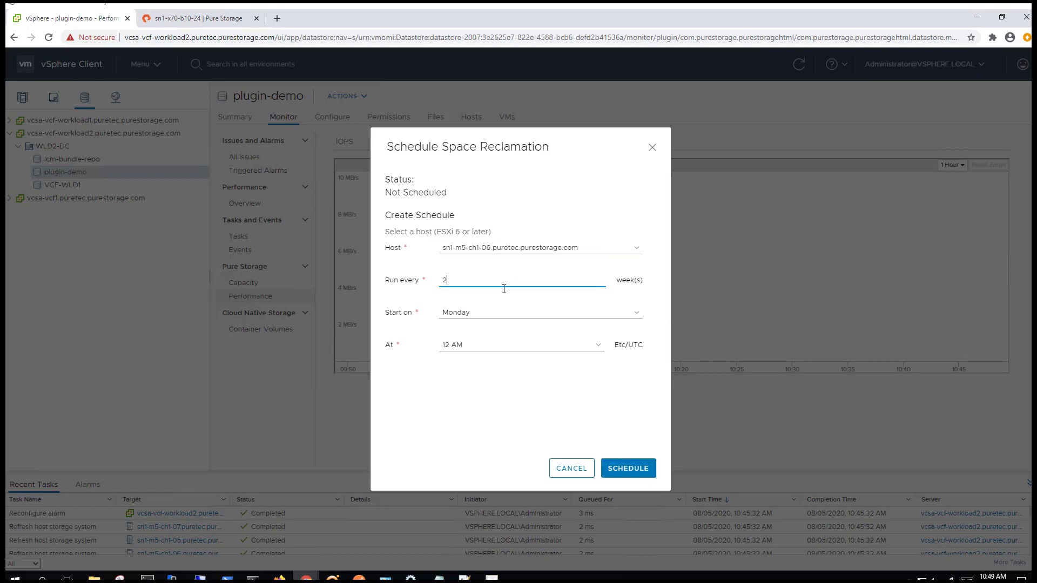
click(497, 312)
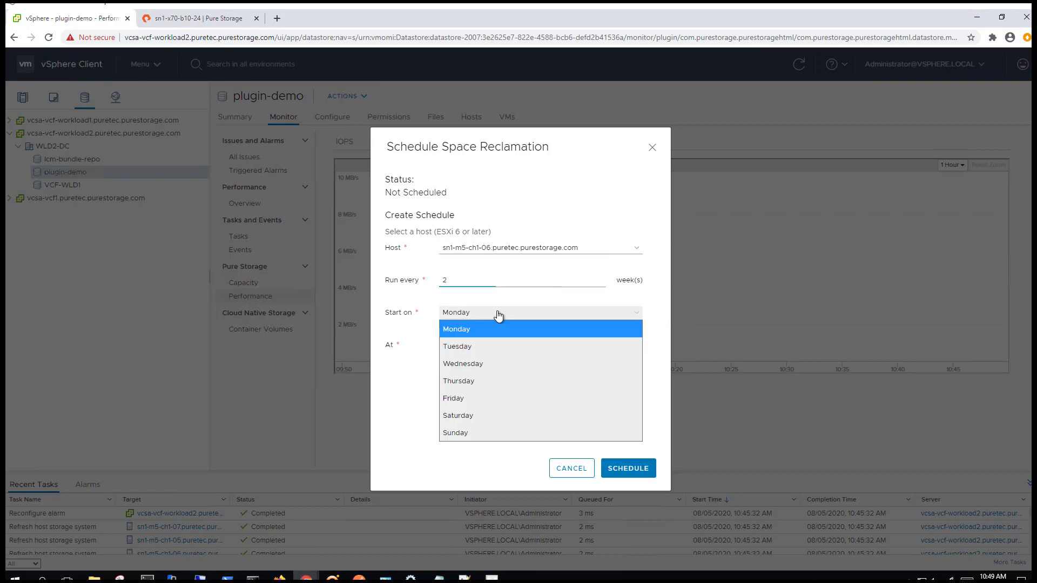
click(485, 413)
click(506, 354)
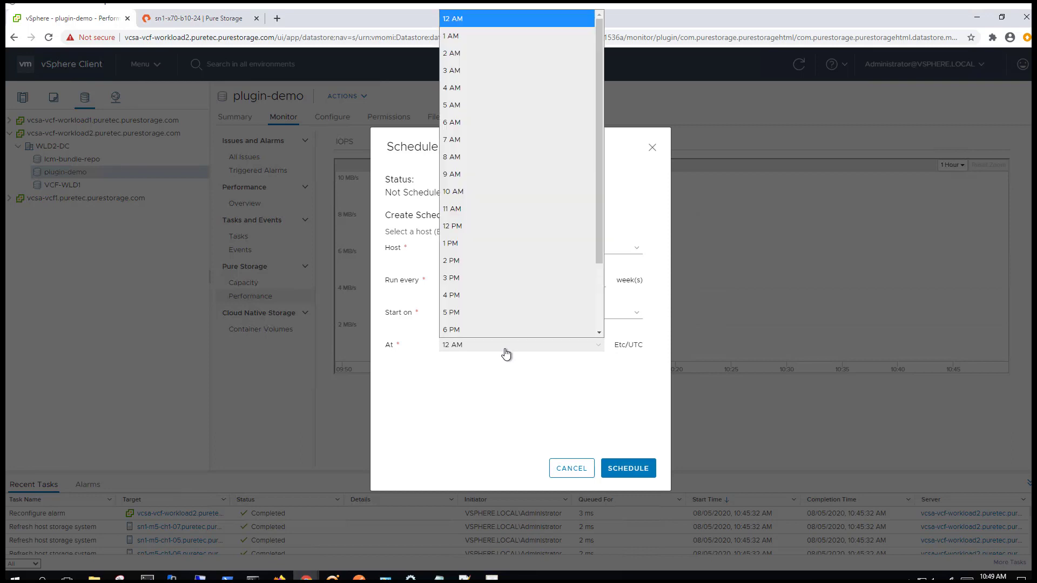
click(469, 53)
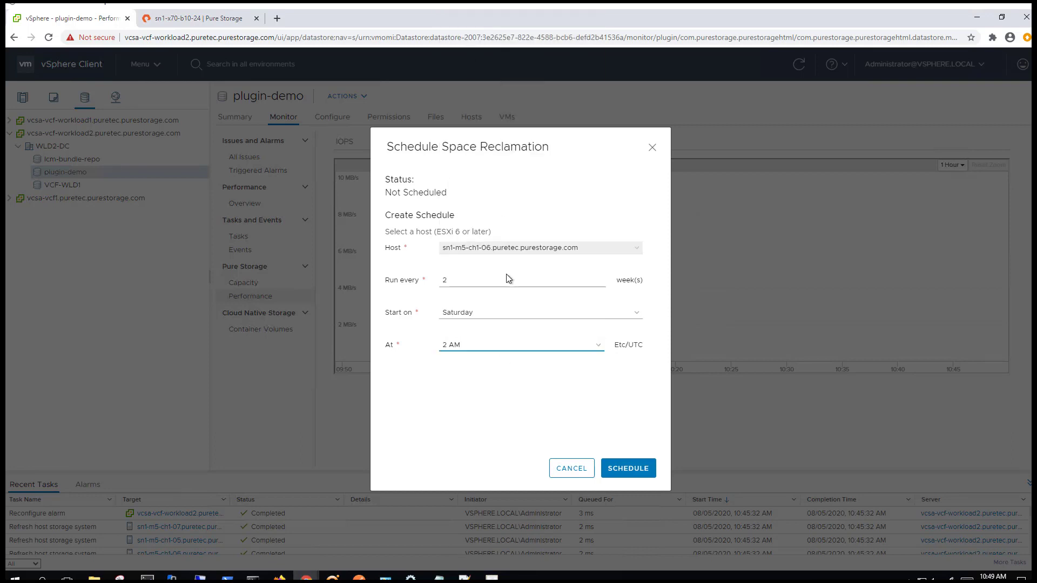
click(638, 469)
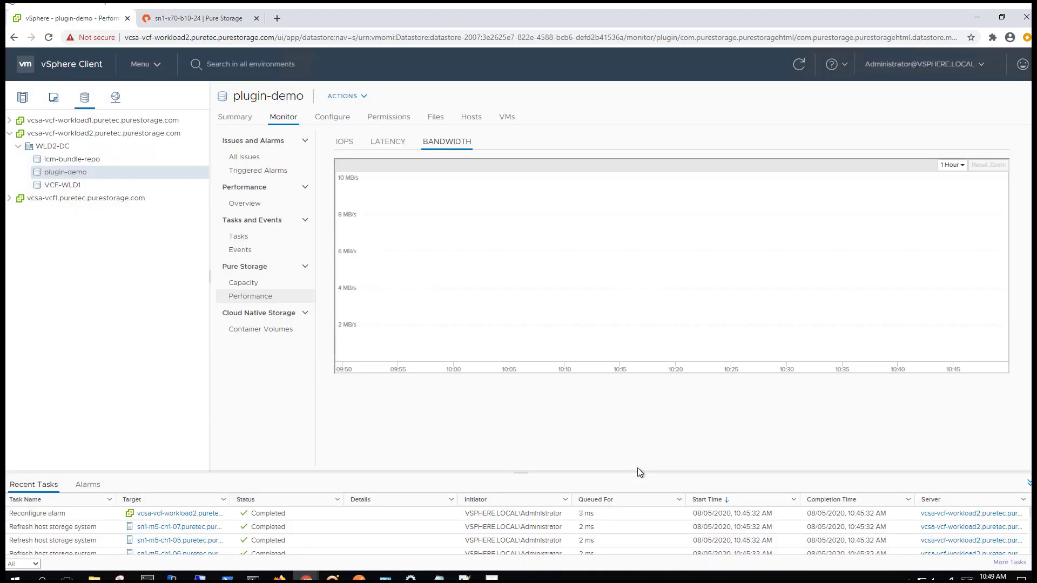
Update plugin-demo's space reclamation schedule to run every 3 weeks, starting Sunday at 4 AM
right_click(72, 178)
mouse_move(83, 515)
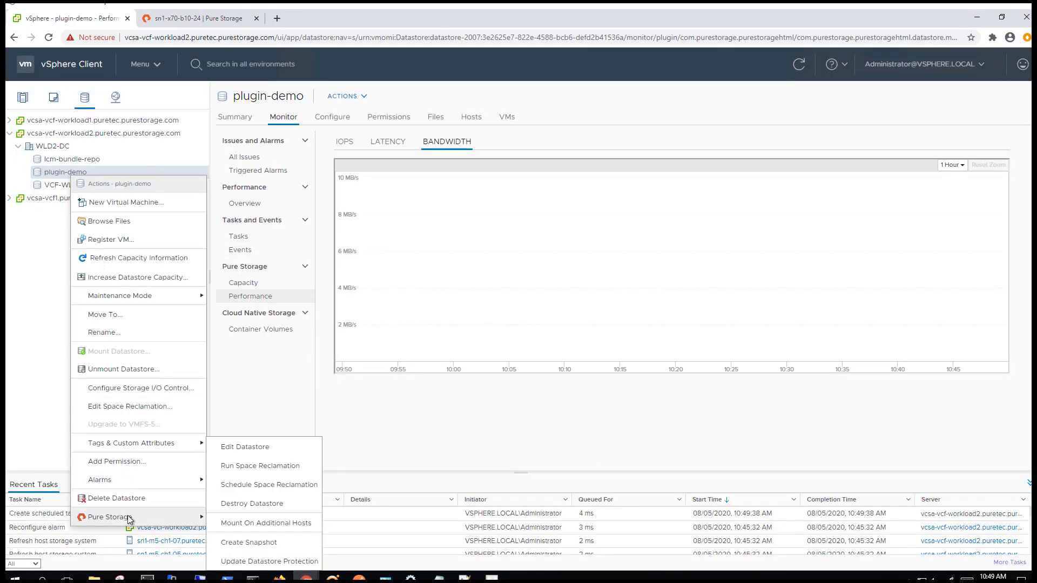
click(257, 484)
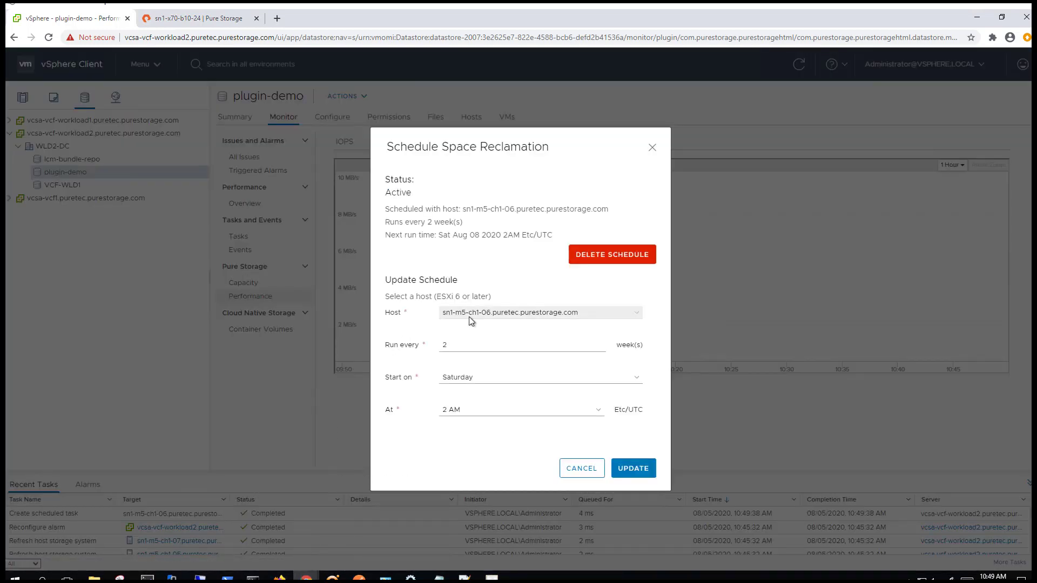
click(481, 411)
scroll(475, 296, down, 1)
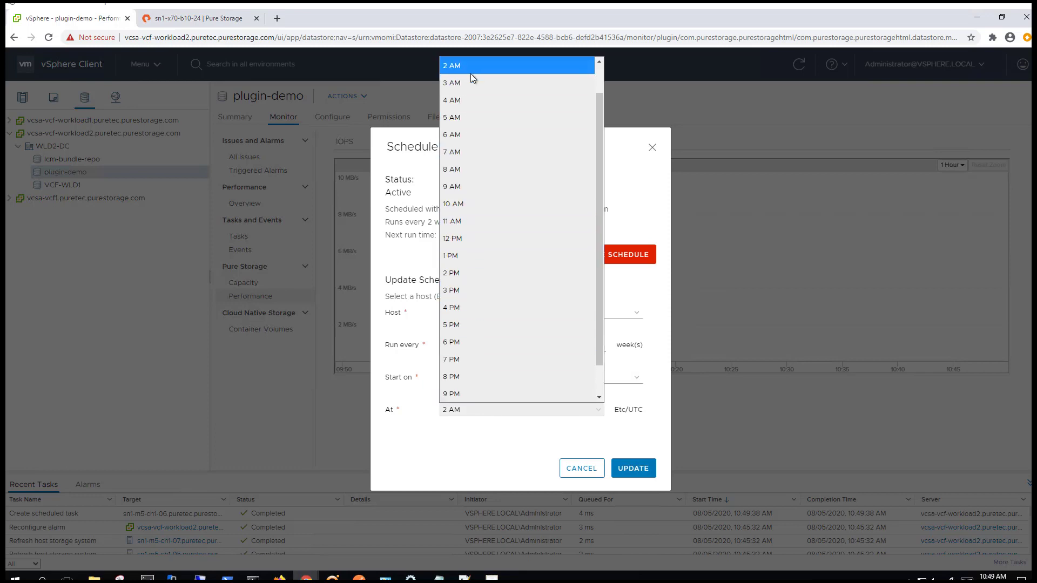
click(467, 99)
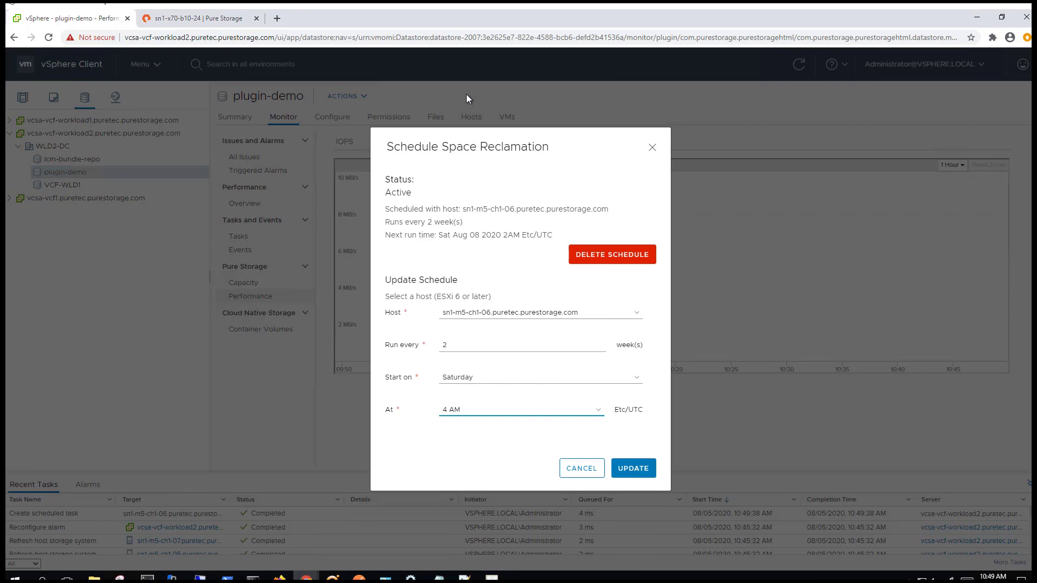
click(499, 381)
click(475, 494)
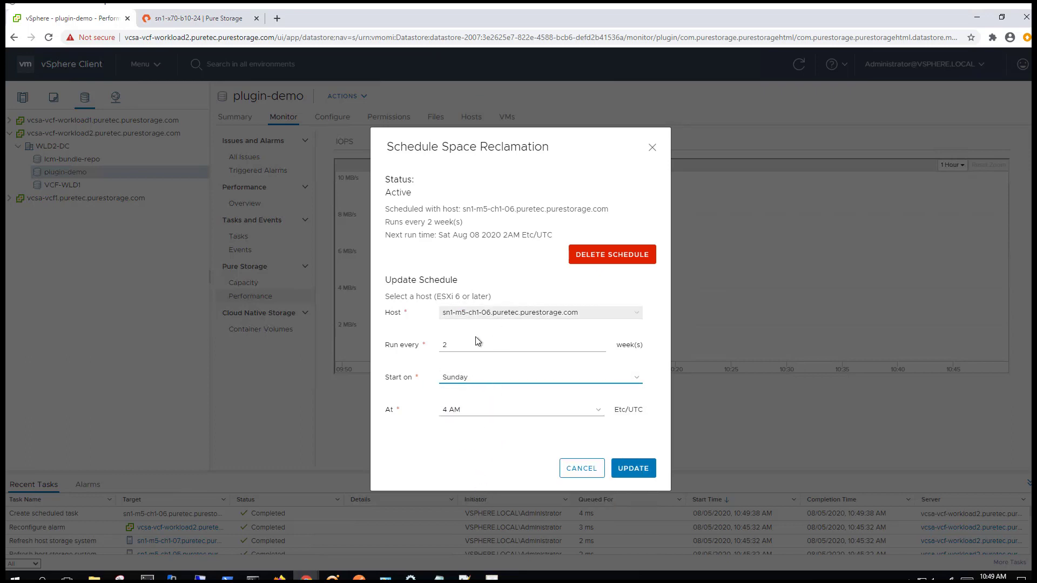
click(448, 343)
key(BackSpace)
text(3)
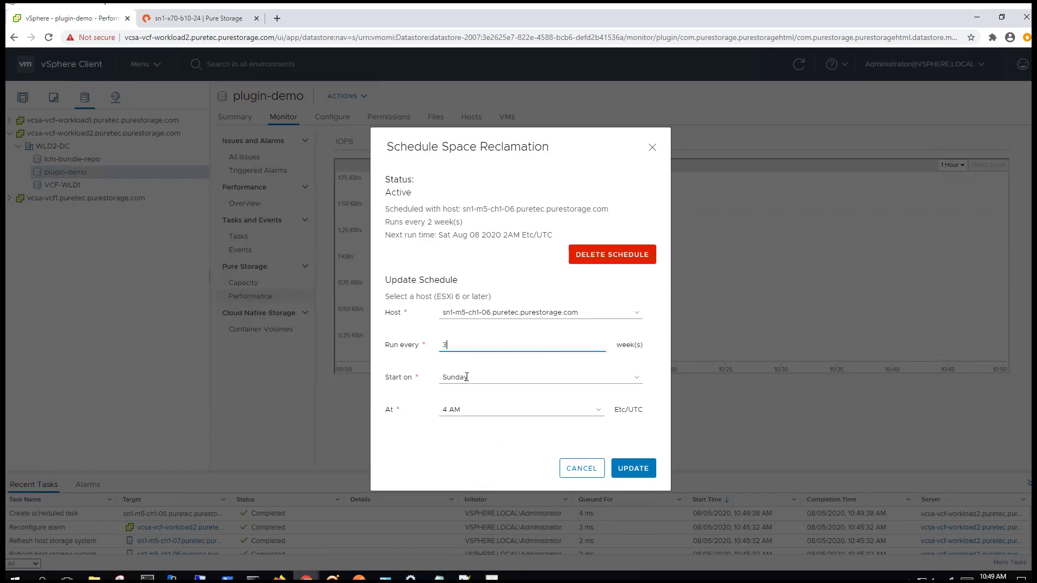
click(628, 467)
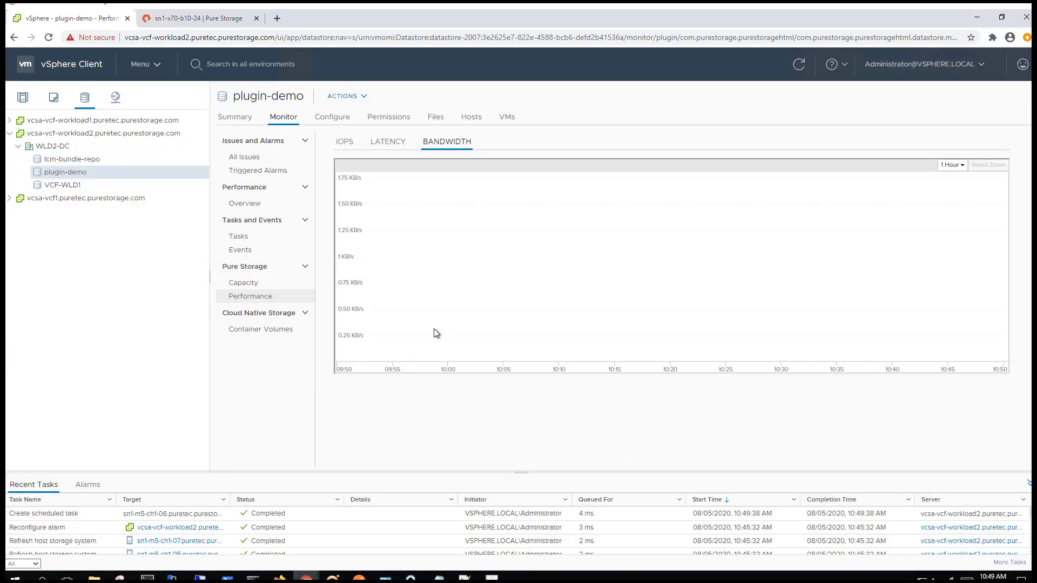
Delete the space reclamation schedule on the plugin-demo datastore via its Pure Storage actions
right_click(54, 171)
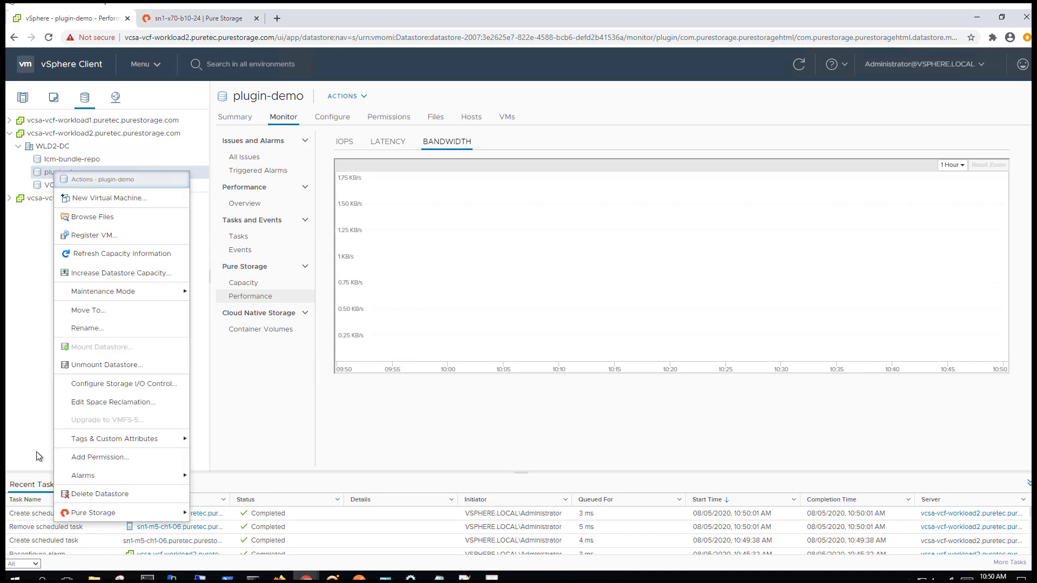
mouse_move(95, 514)
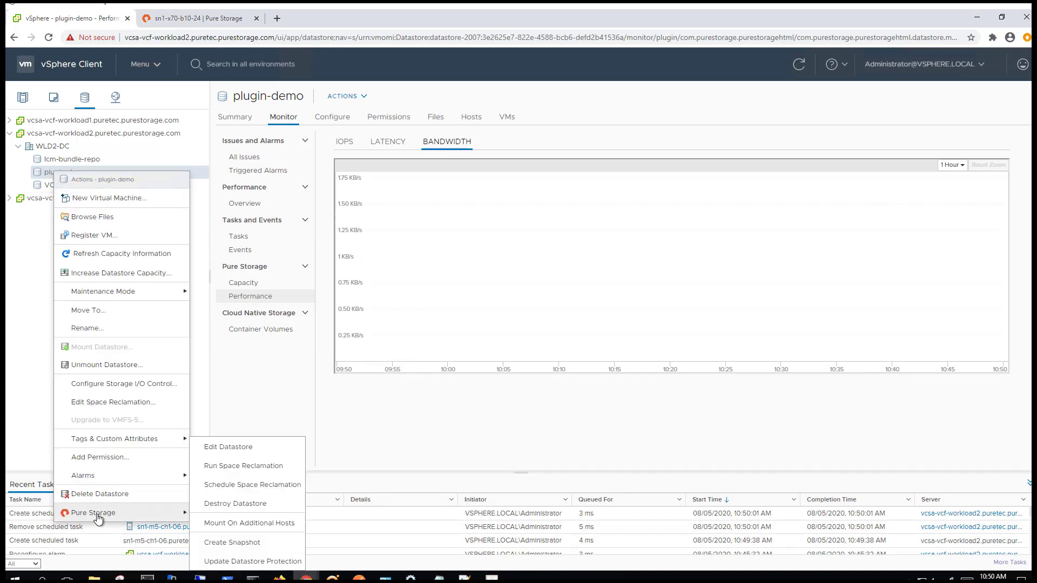
click(245, 486)
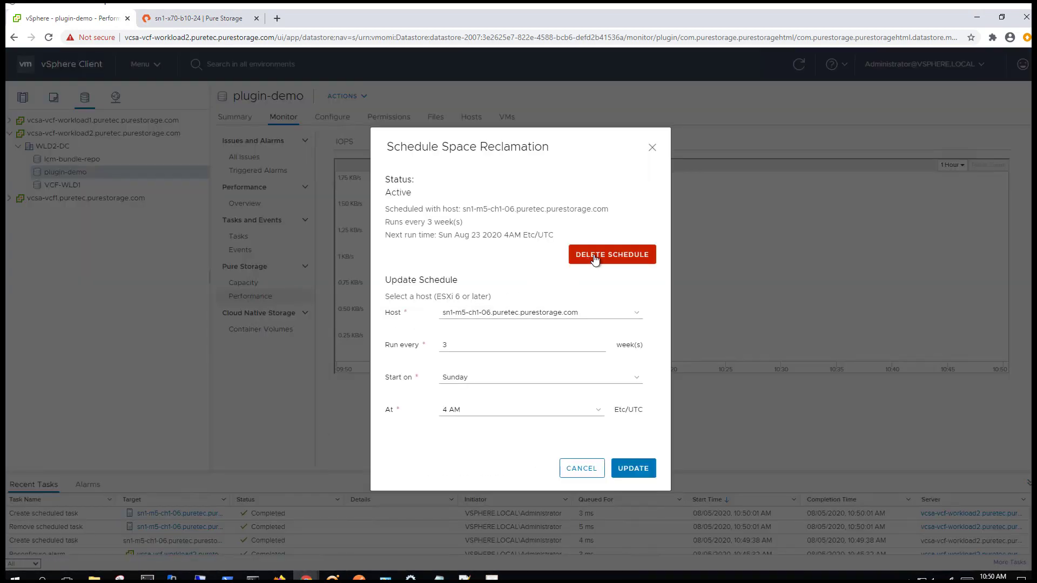
click(595, 259)
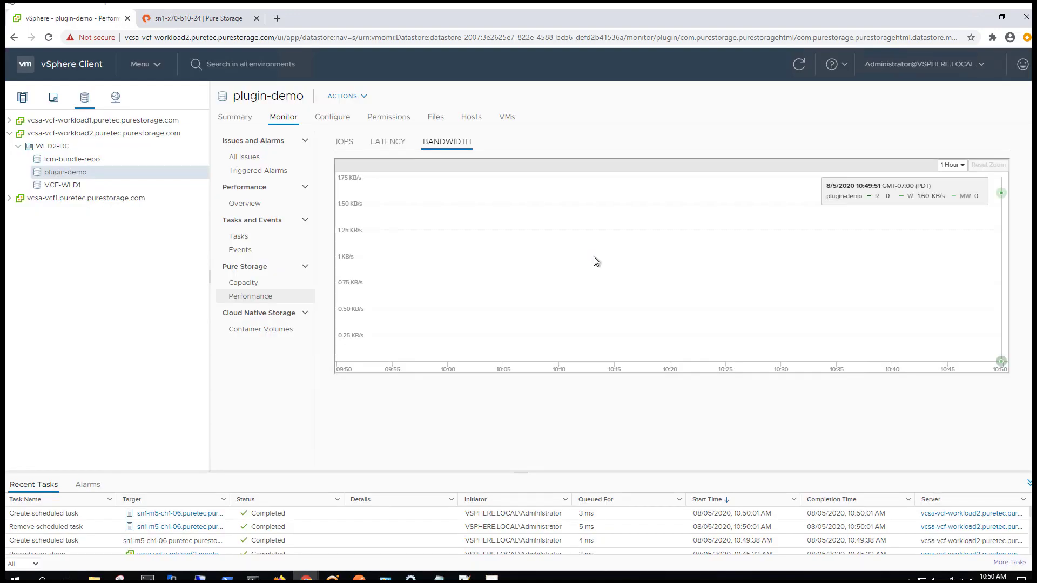